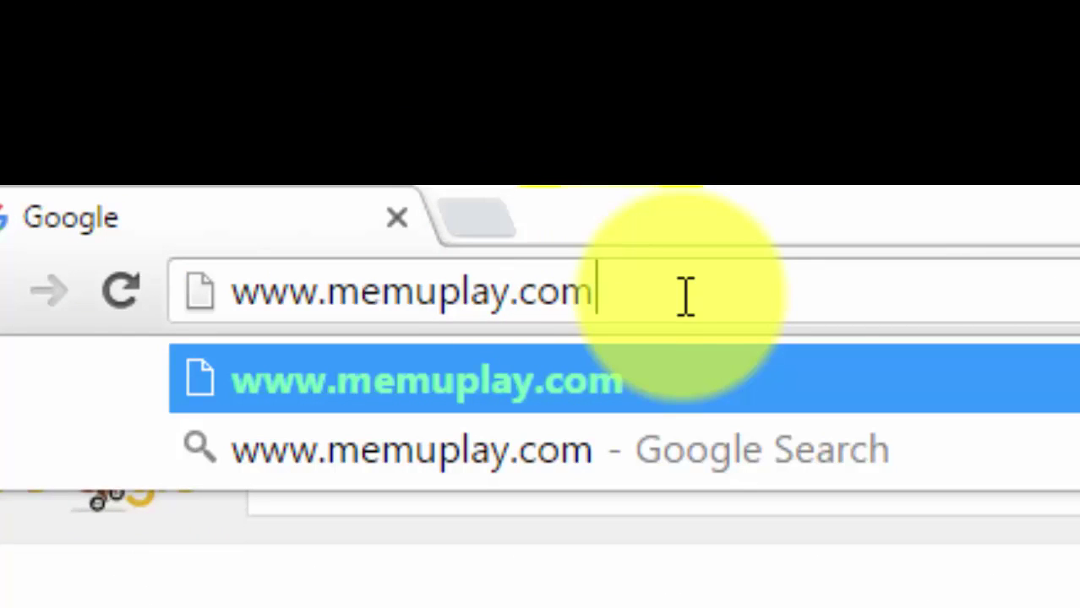
key("Return")
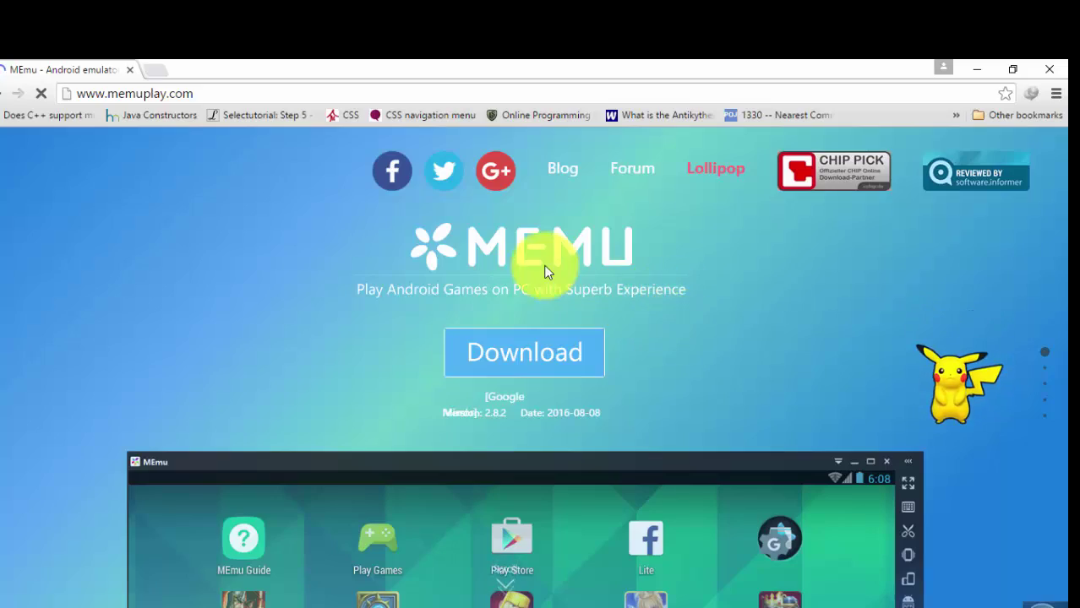
scroll(693, 334, "down", 1)
scroll(696, 336, "up", 1)
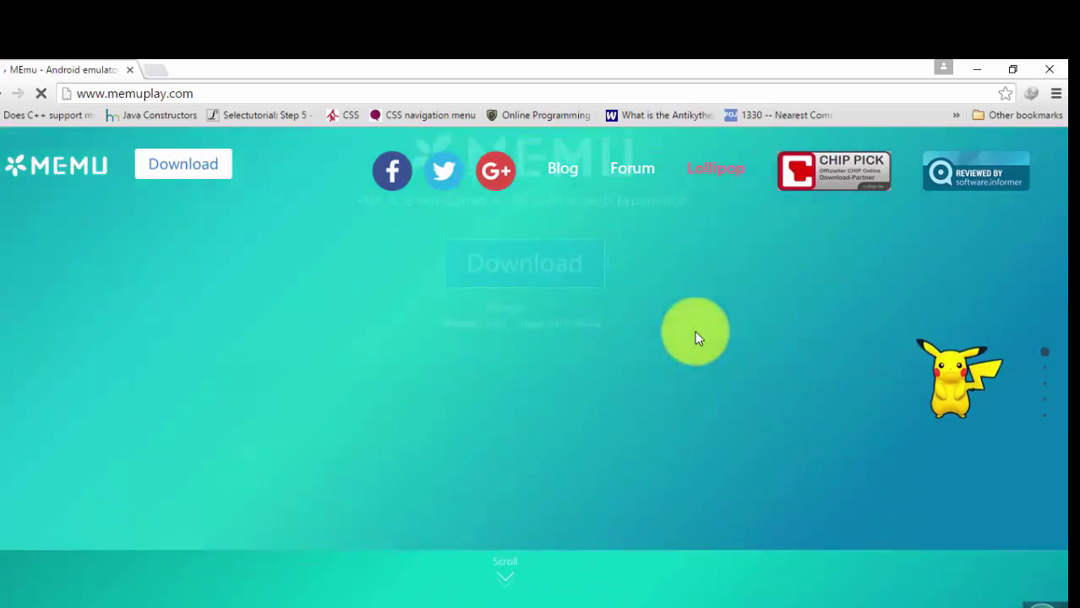
scroll(565, 444, "down", 1)
scroll(562, 440, "up", 1)
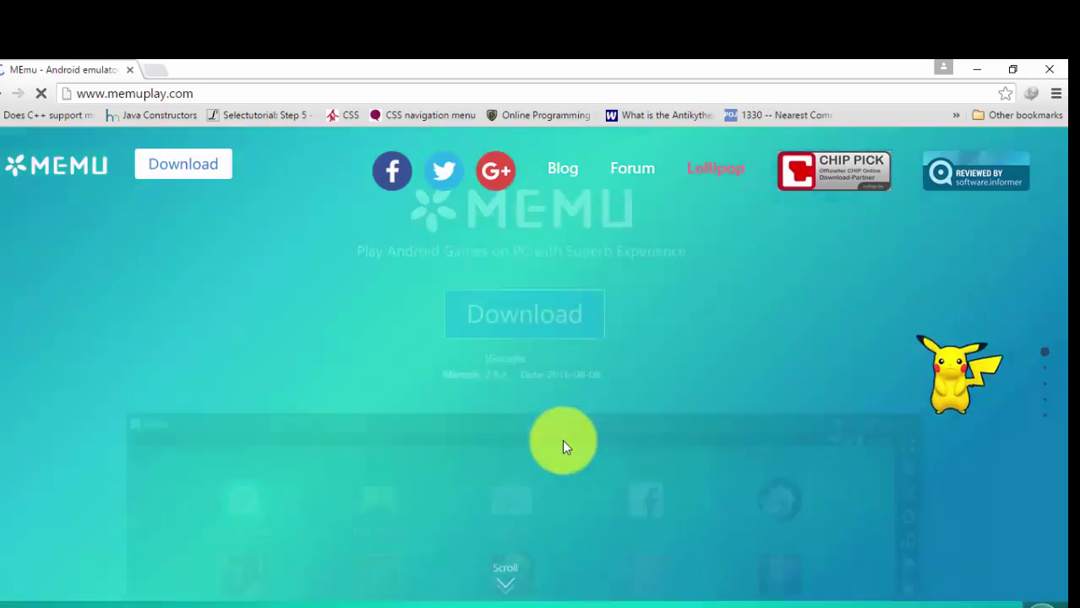
left_click_drag(560, 506, 684, 378)
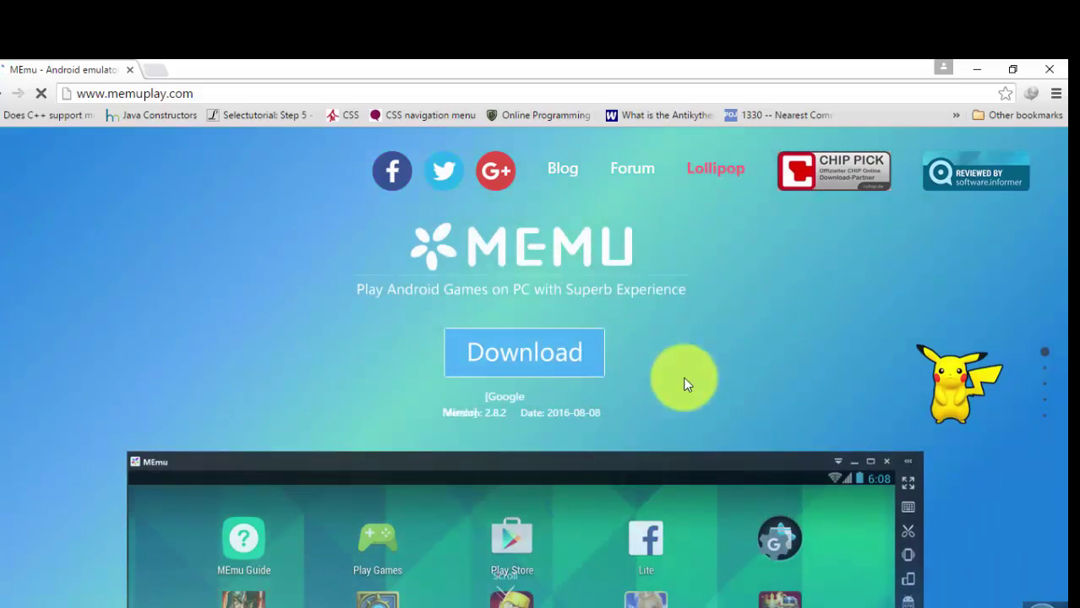
scroll(716, 377, "down", 1)
scroll(928, 351, "up", 1)
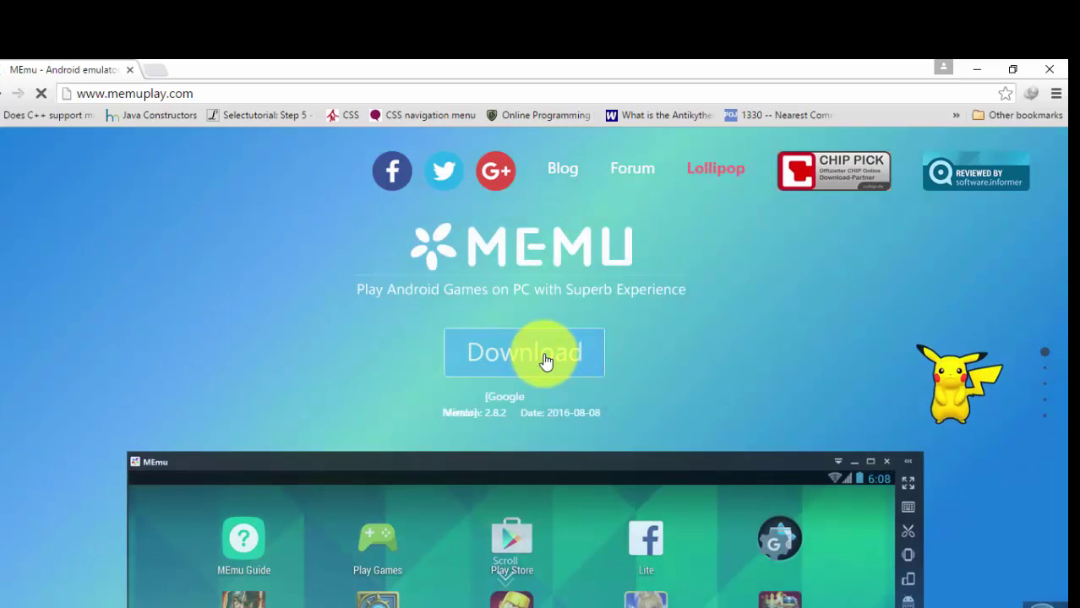
Download the MEmu installer, adding the duplicate link with the option to overwrite the existing file.
left_click(545, 360)
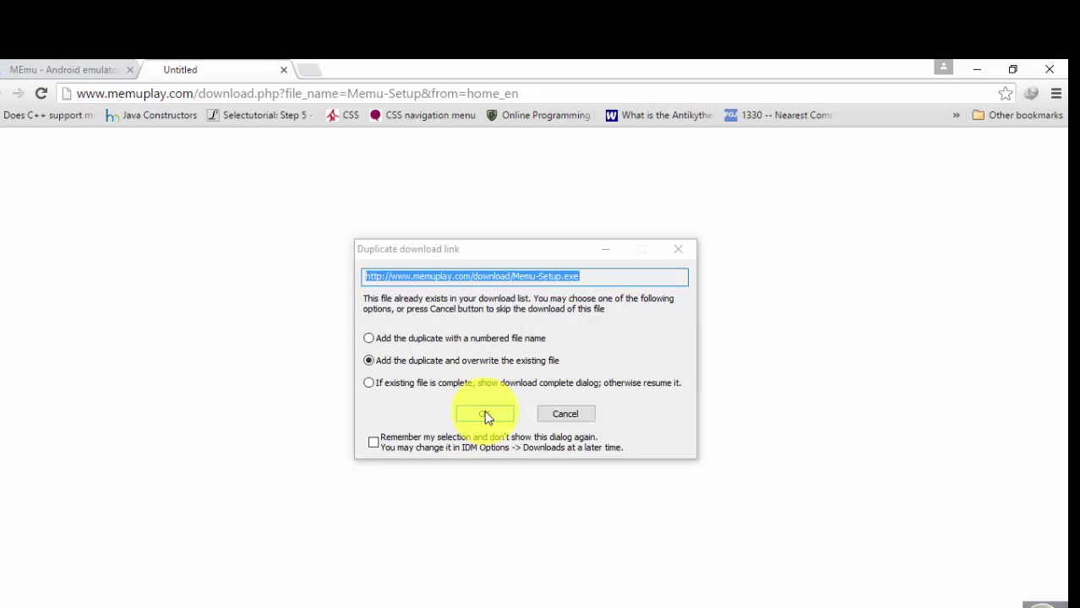
left_click(485, 414)
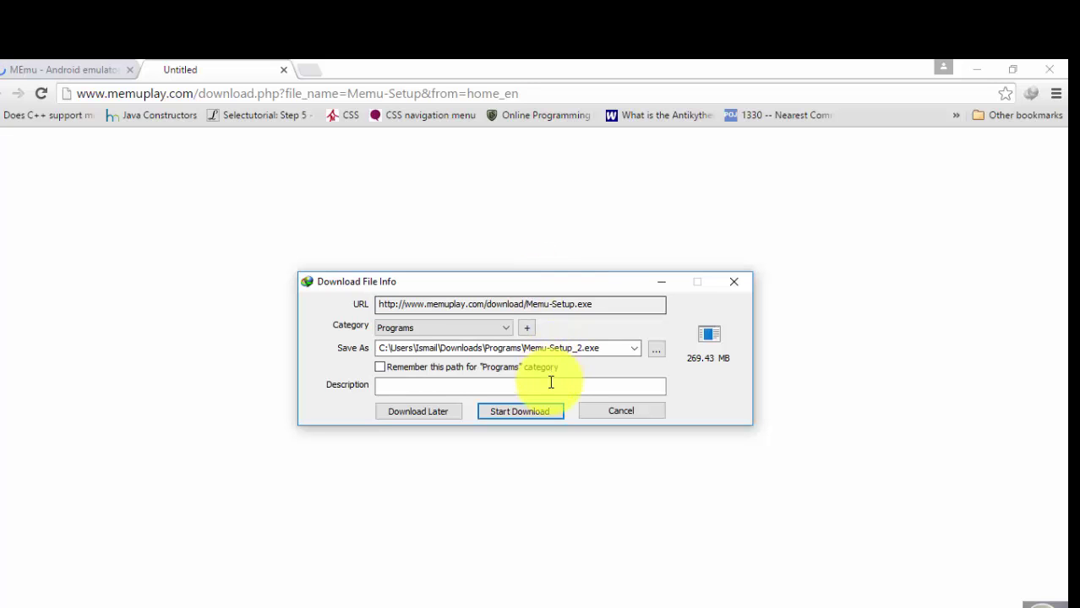
left_click(519, 414)
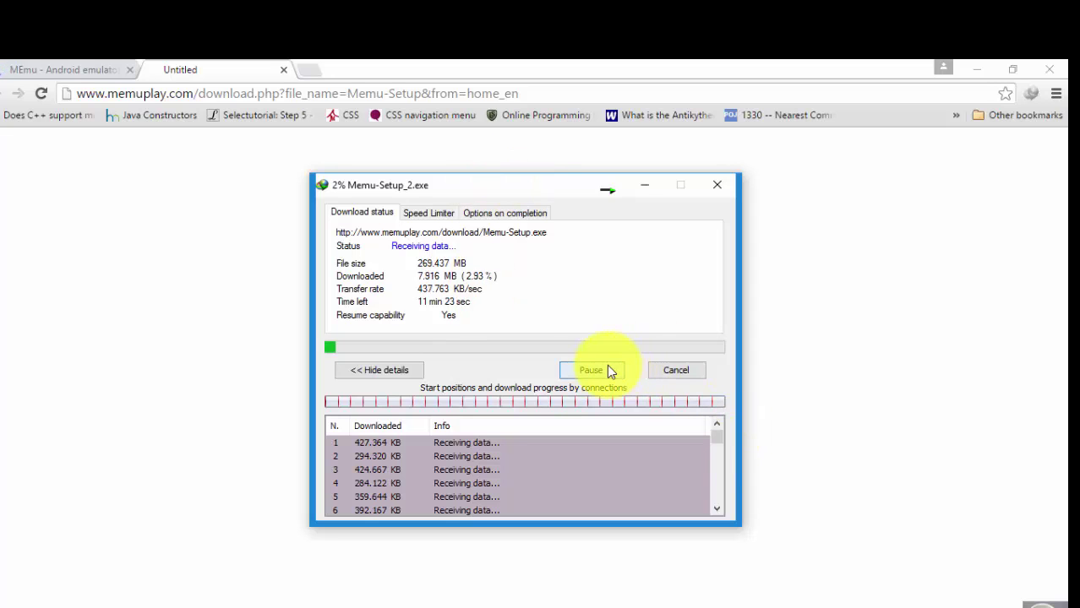
left_click(638, 605)
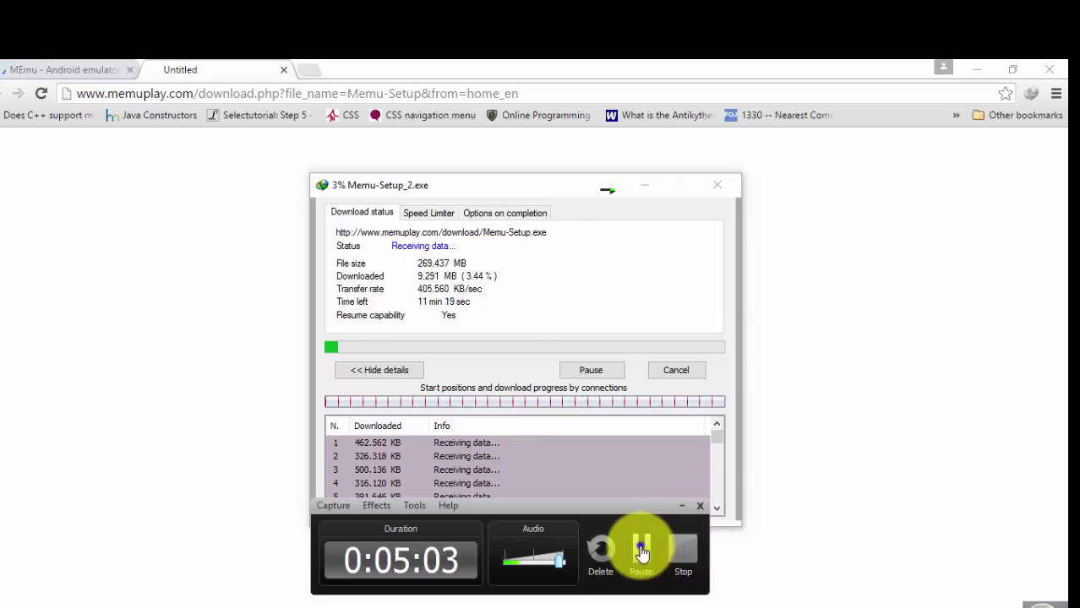
left_click(641, 554)
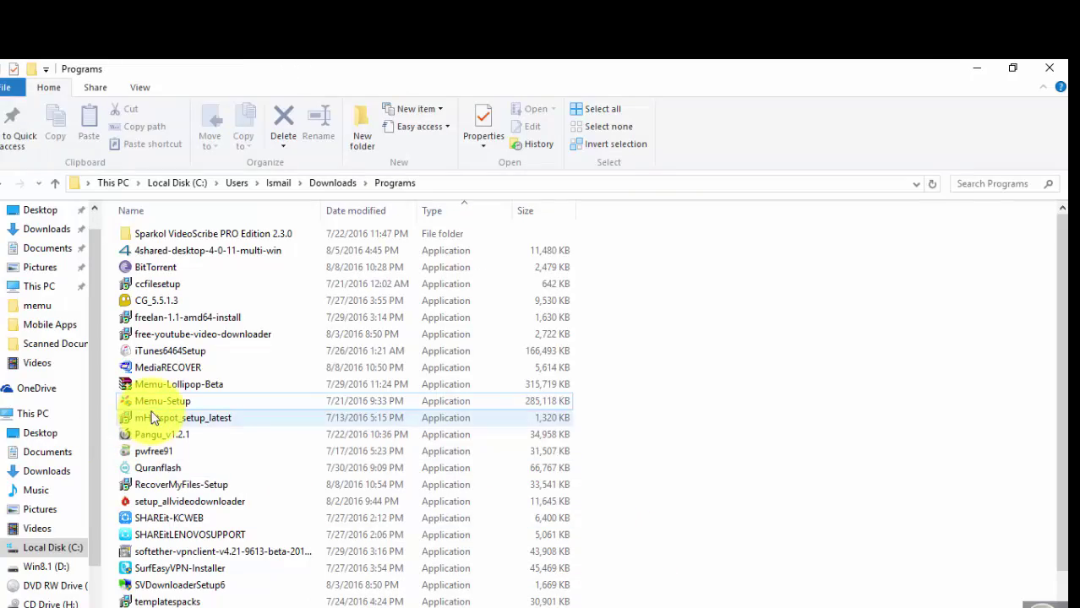
Run Memu-Setup from the Programs download folder and set the installer language to English.
left_click(167, 401)
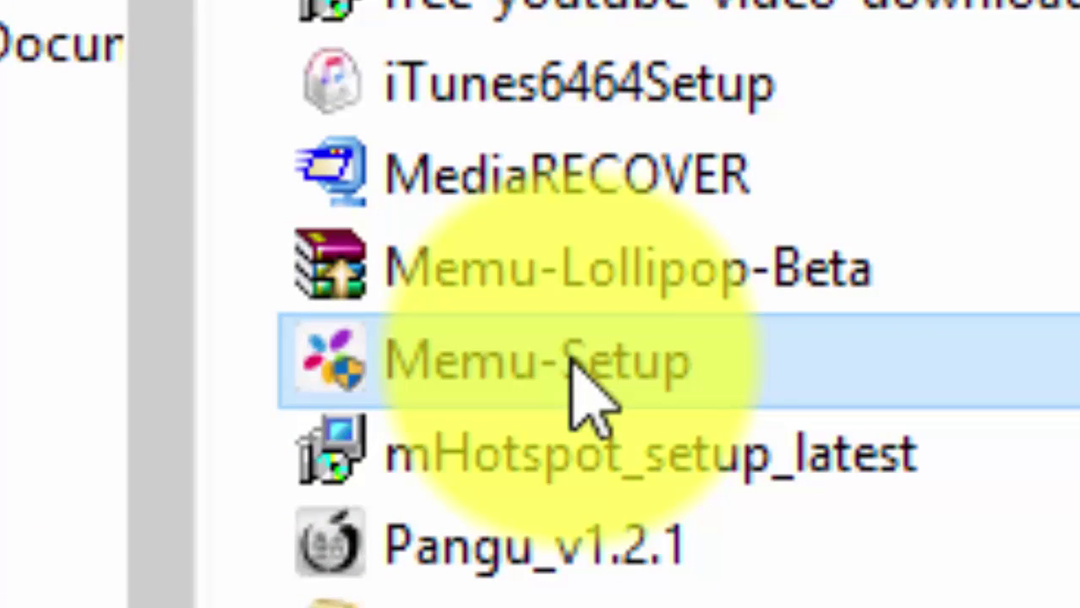
double_click(539, 360)
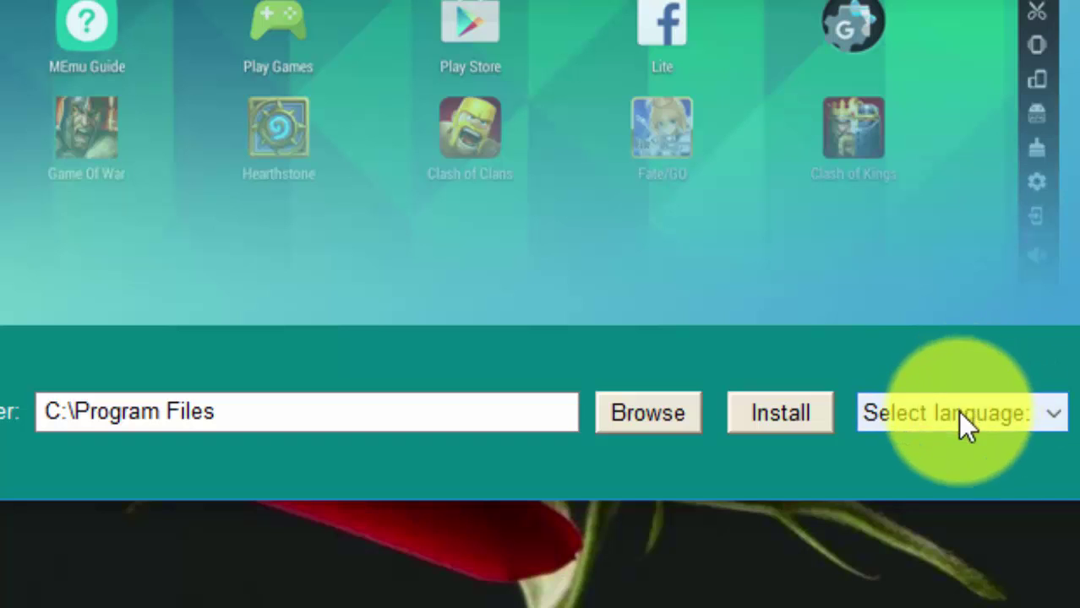
left_click(1007, 414)
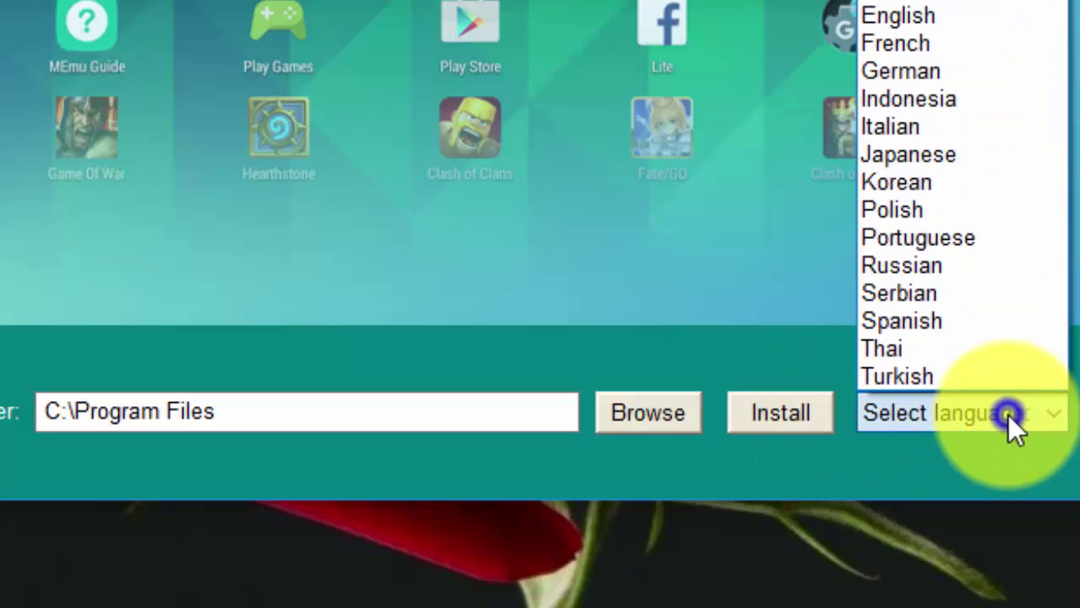
left_click(935, 12)
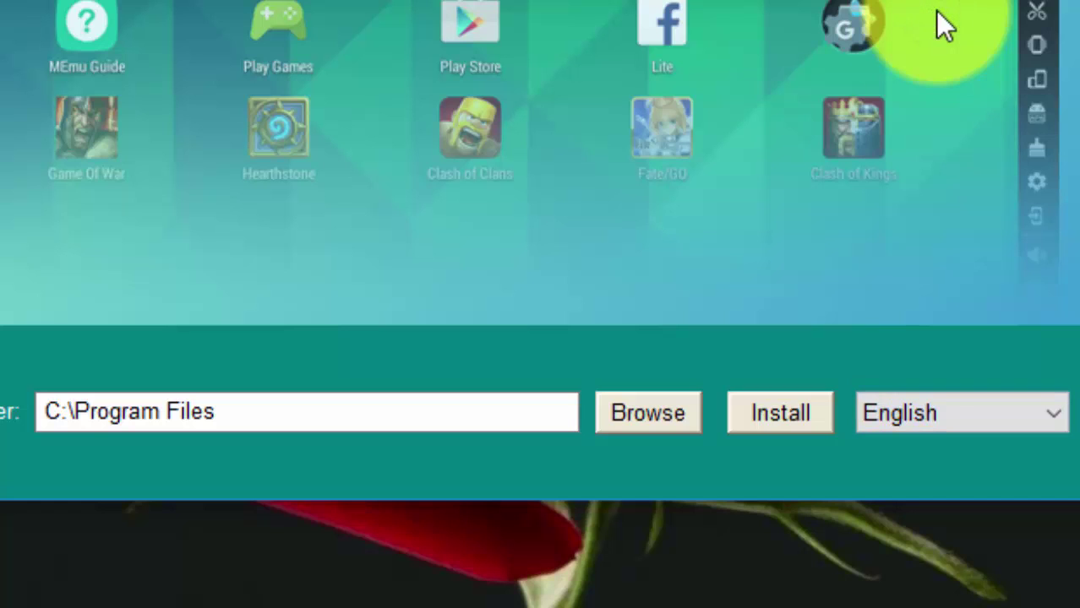
Install MEmu in C:\Program Files and finish the setup without launching the emulator.
left_click(752, 410)
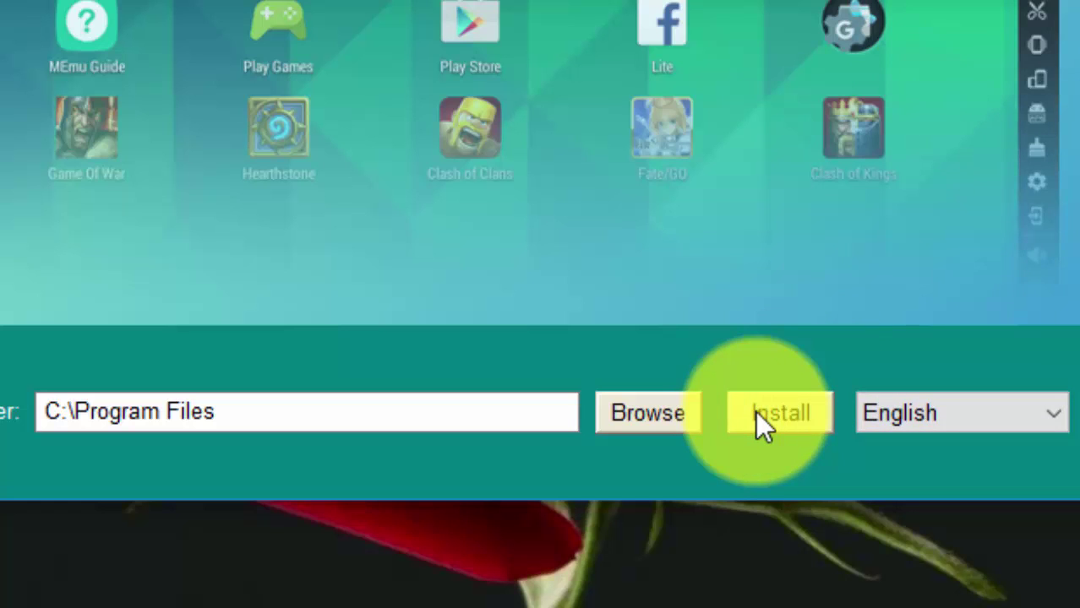
left_click(772, 411)
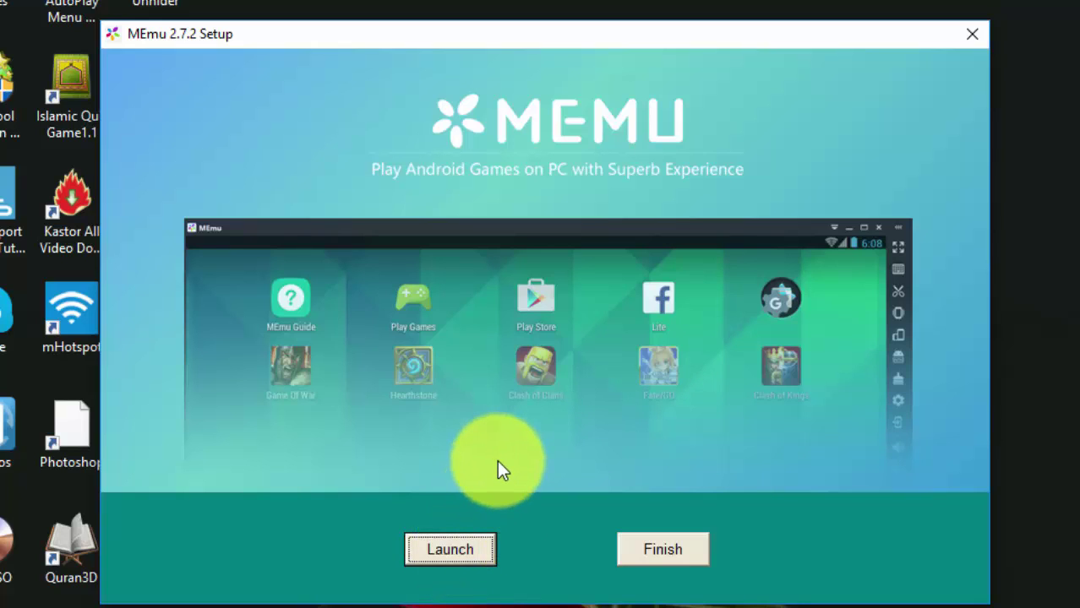
left_click(671, 545)
left_click(523, 371)
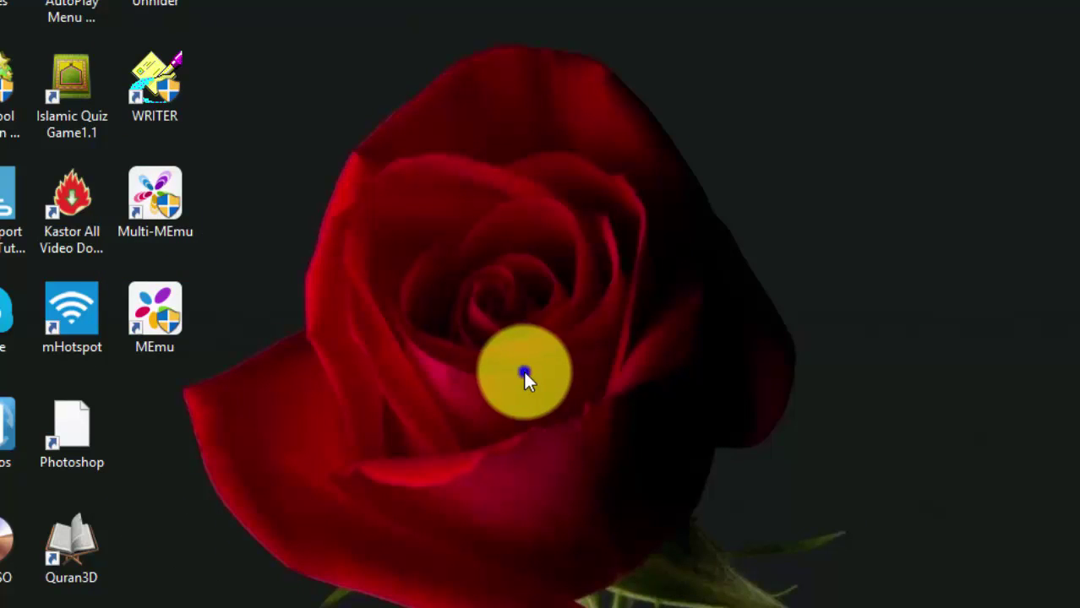
left_click(197, 413)
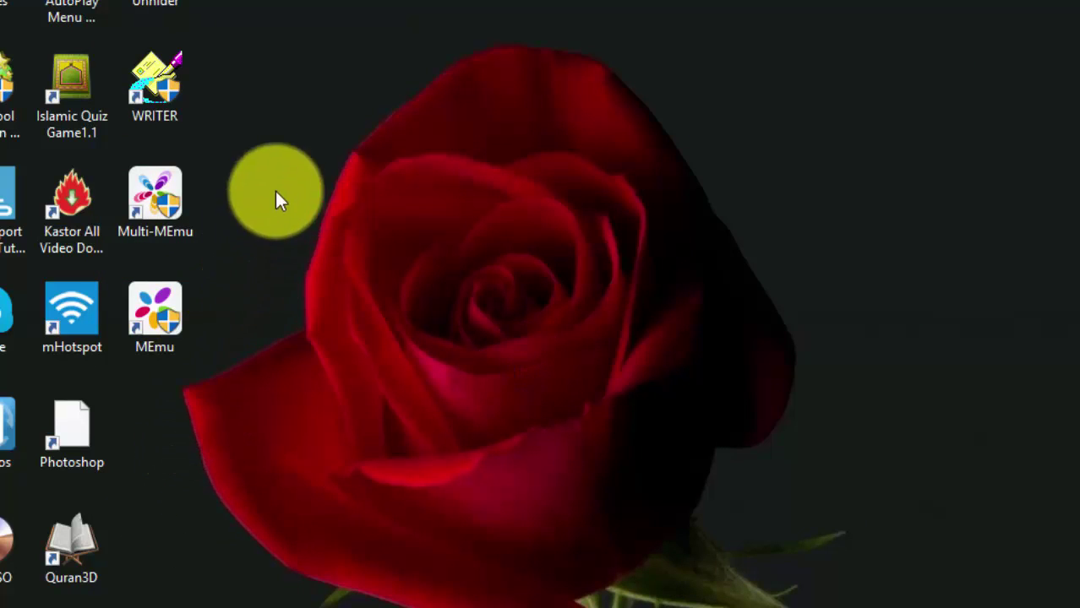
Open Multi-MEmu from the desktop, look at the controls of the MEmu instance, and close the window.
left_click(172, 201)
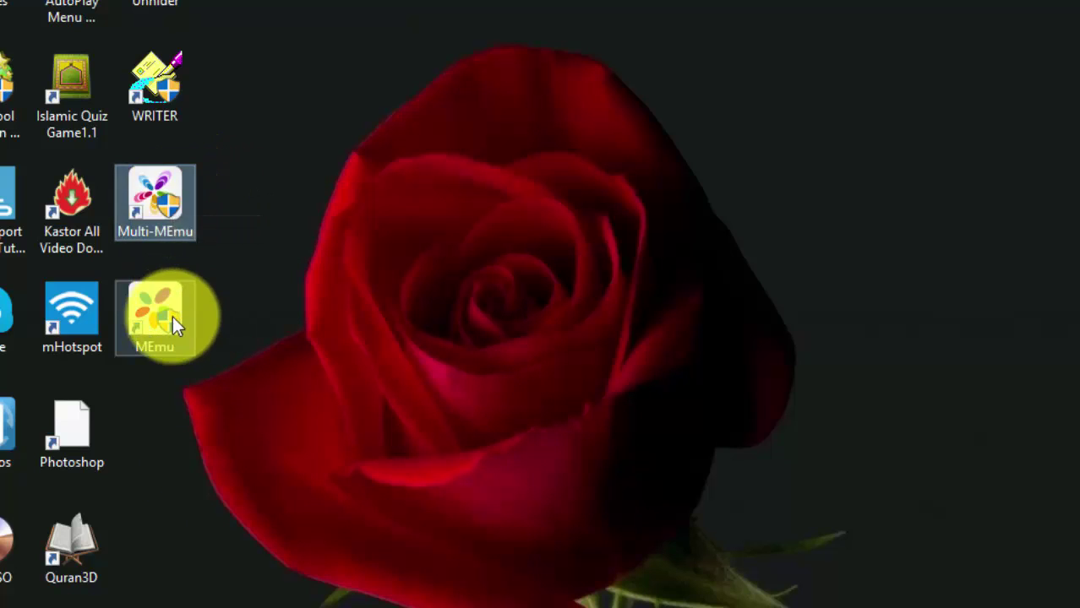
double_click(169, 187)
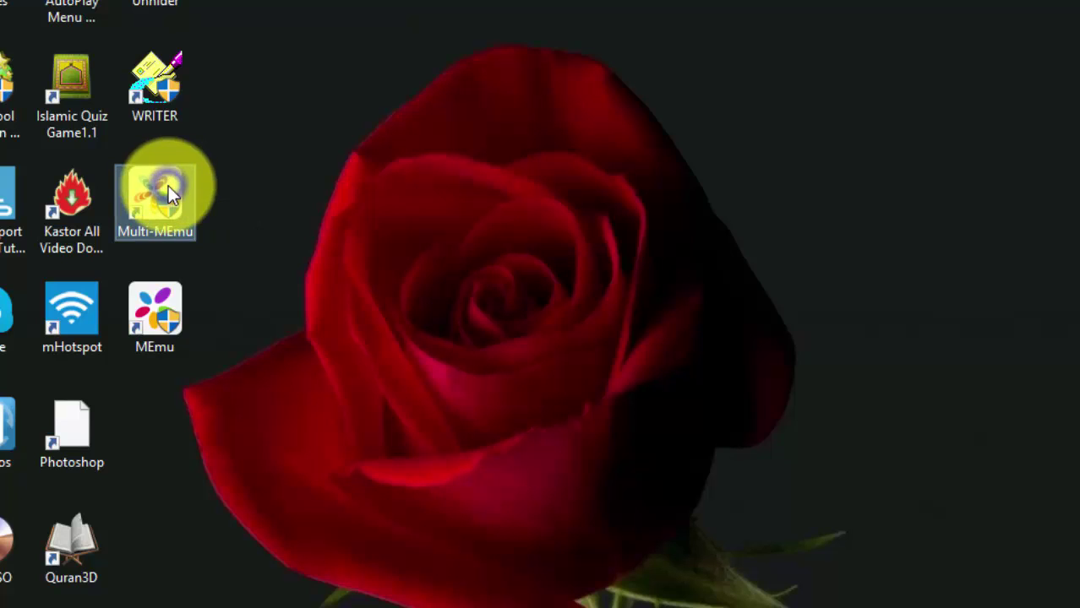
left_click(638, 390)
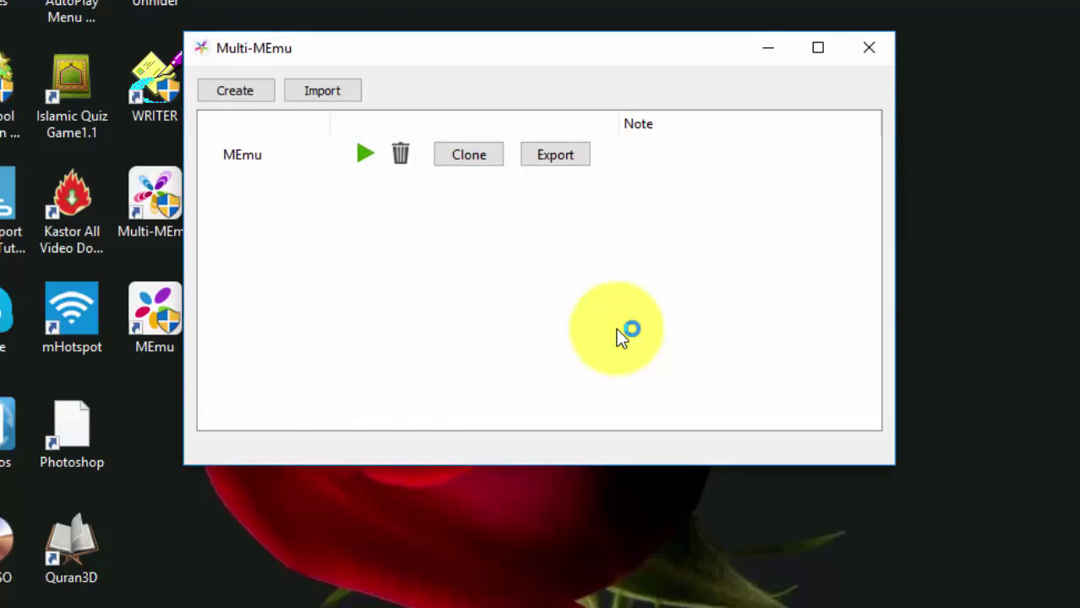
left_click(274, 158)
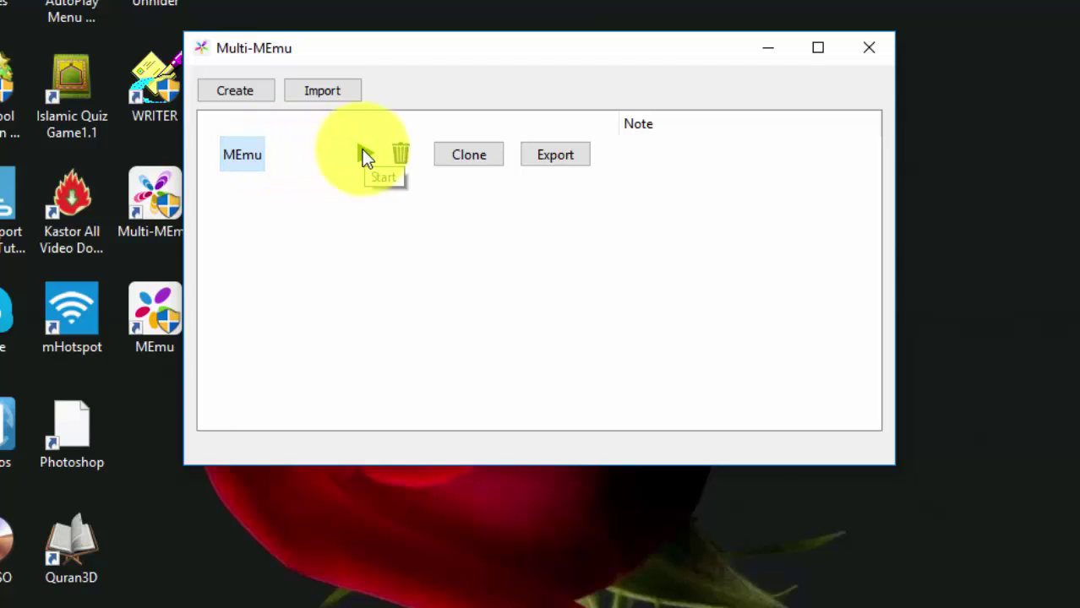
left_click(340, 261)
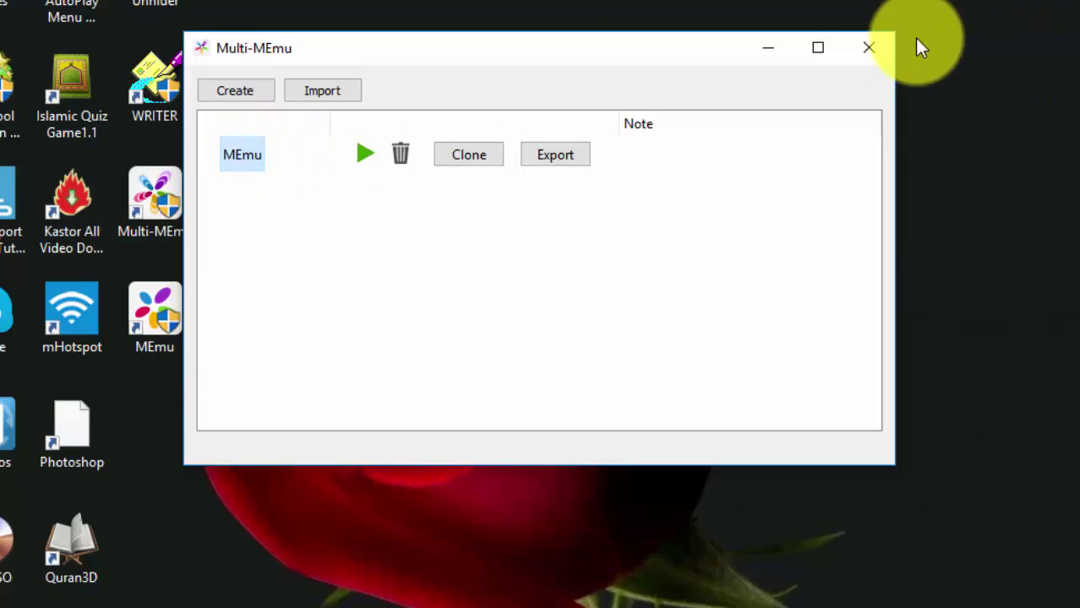
left_click(876, 42)
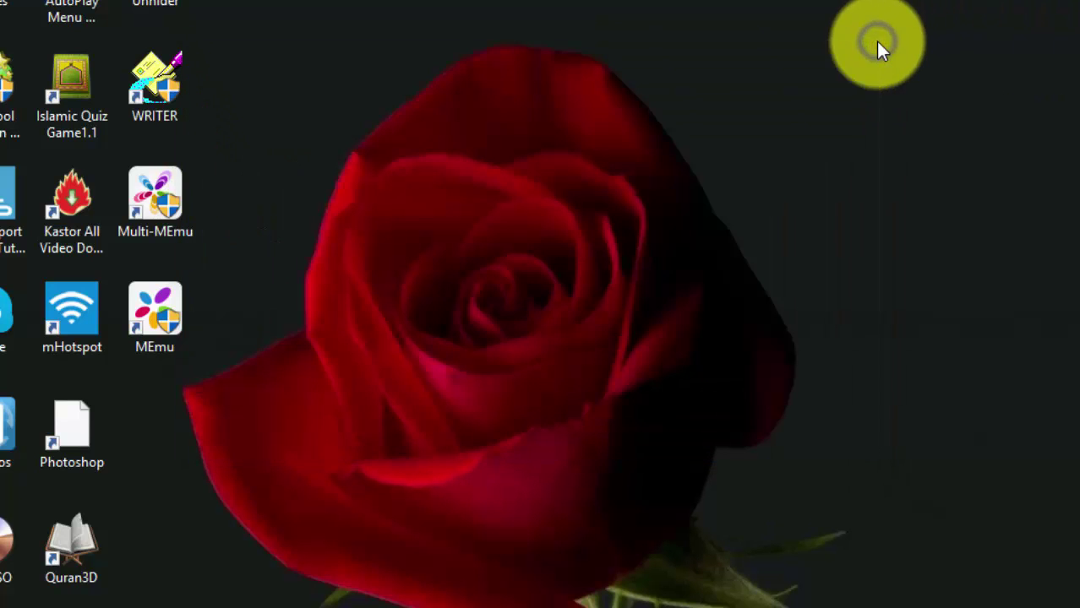
Launch the MEmu emulator from its desktop shortcut.
left_click(169, 310)
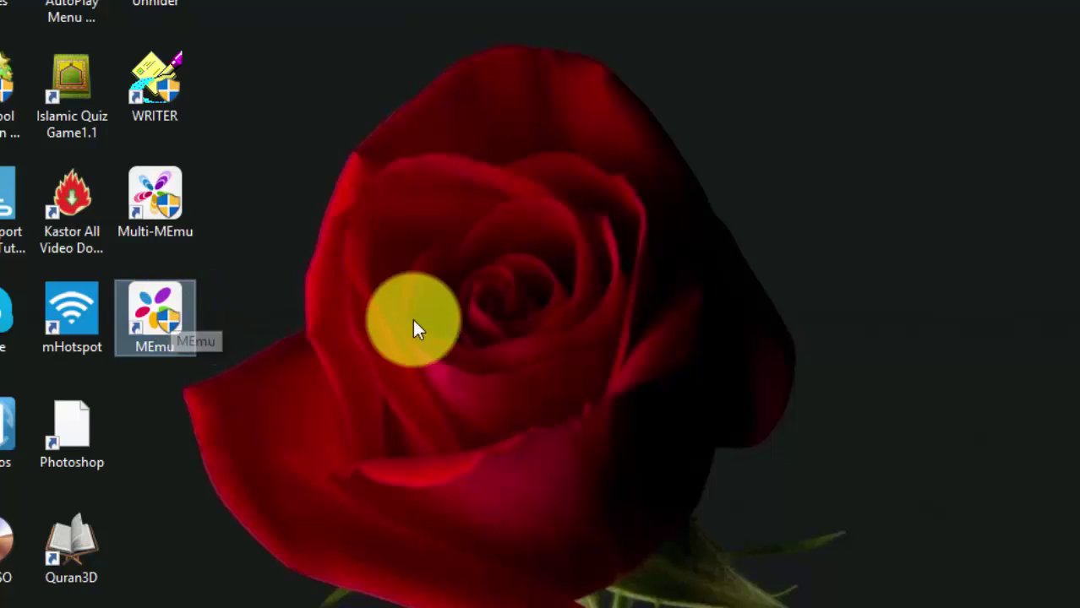
left_click(412, 316)
double_click(152, 313)
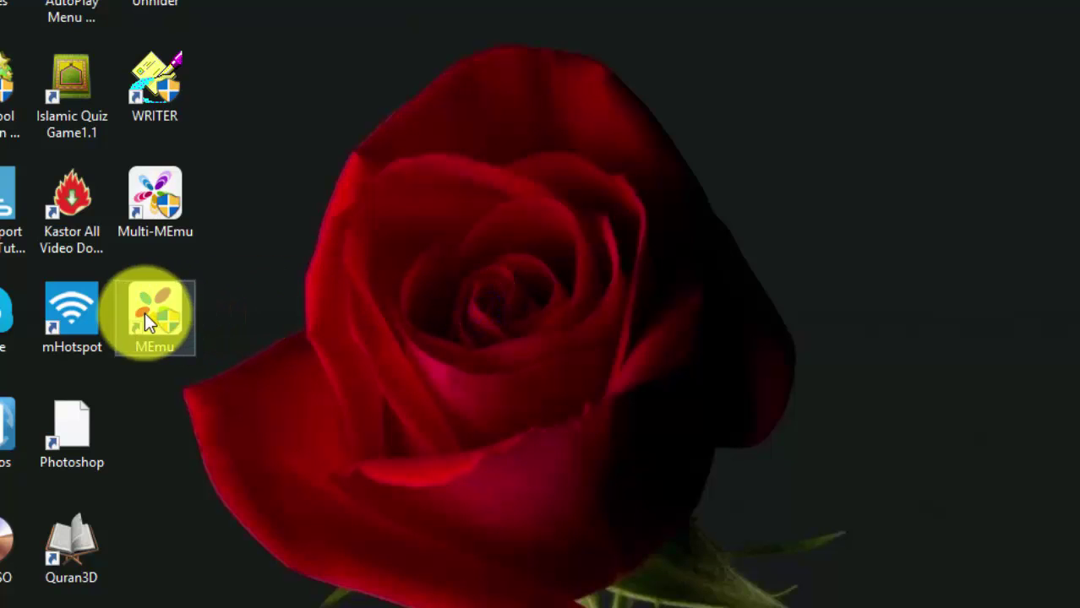
double_click(155, 314)
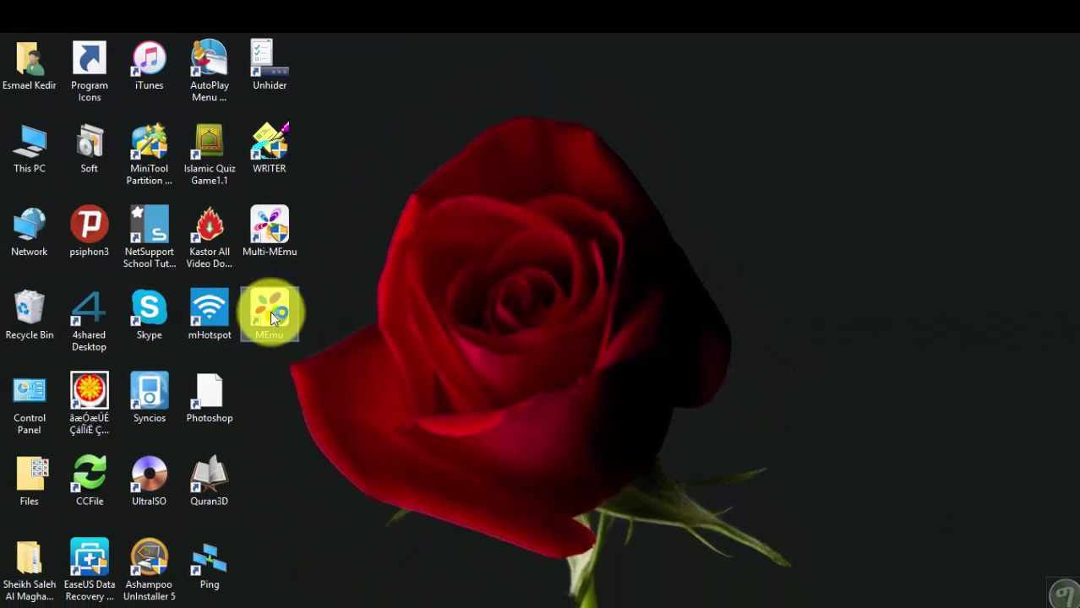
double_click(270, 314)
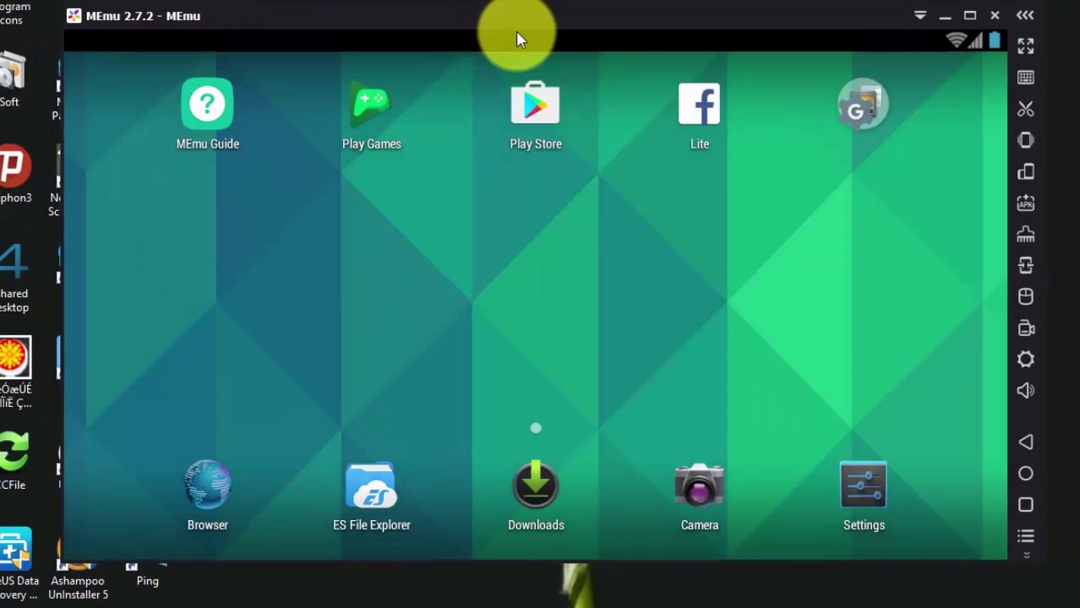
Try the emulator's Back and Home controls, and view the apps inside the home screen's unnamed folder before closing it.
left_click(755, 328)
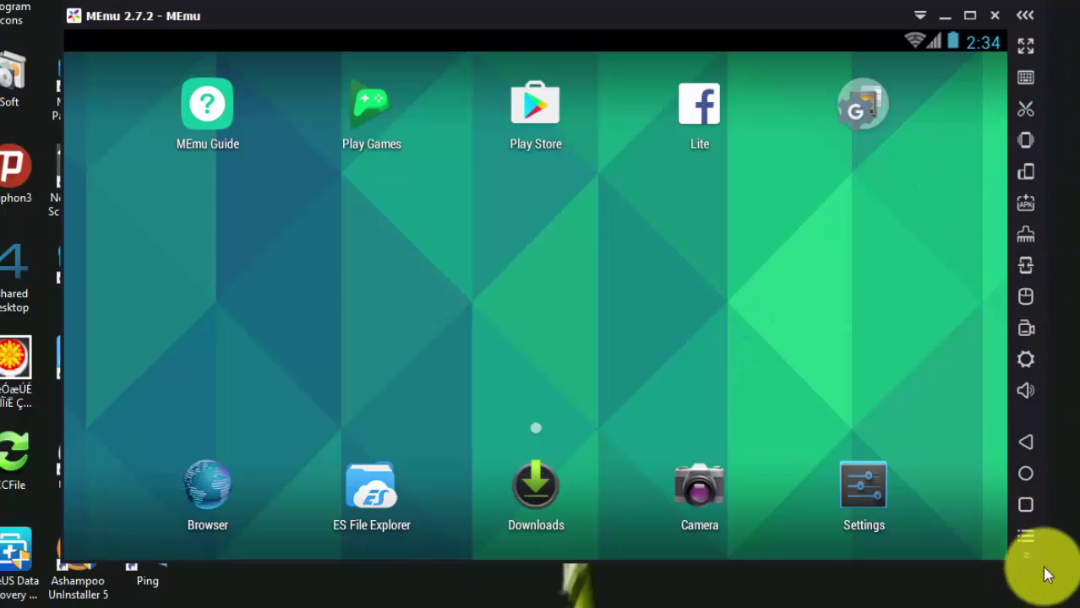
left_click(684, 350)
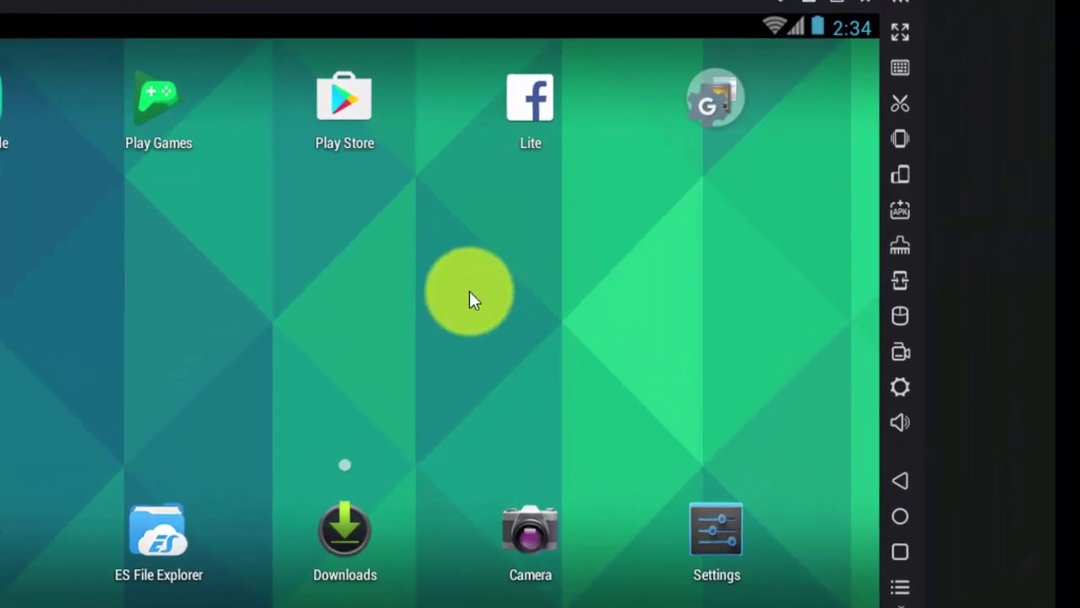
left_click(886, 482)
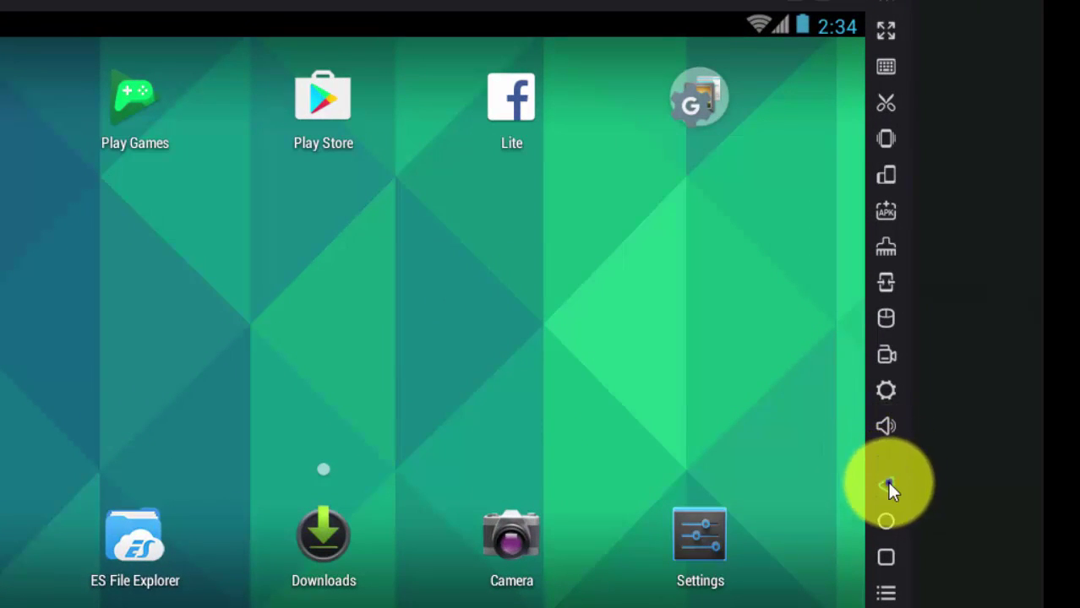
left_click(885, 490)
left_click(887, 521)
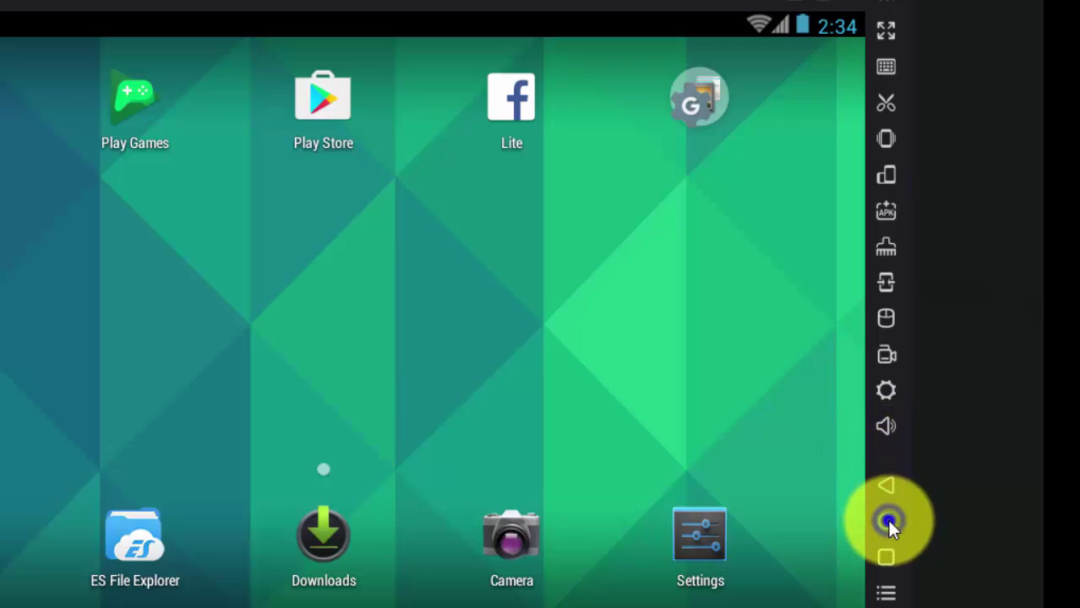
left_click(486, 289)
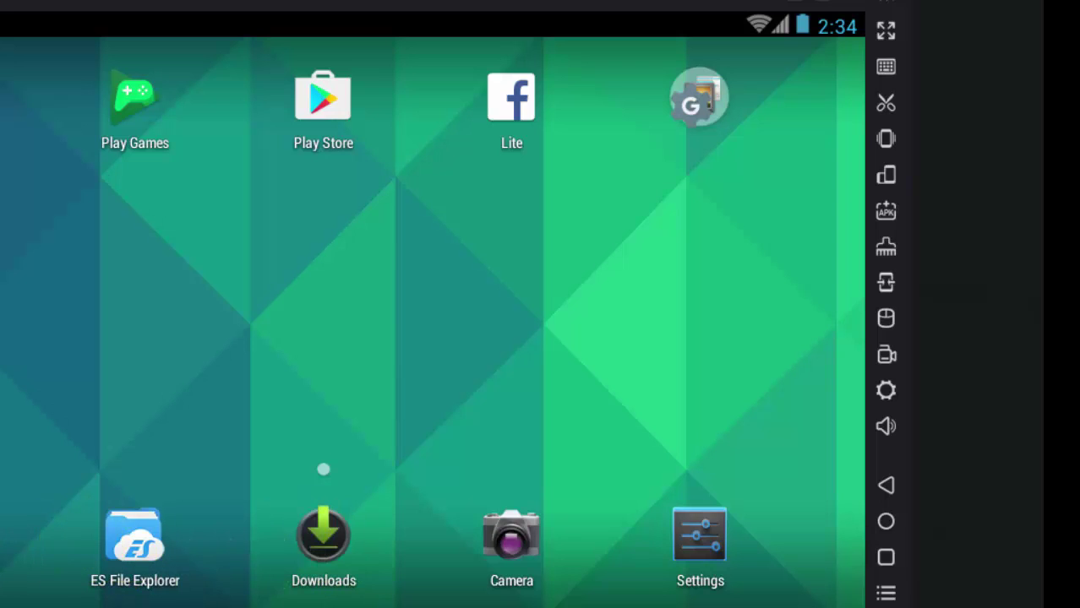
left_click(700, 99)
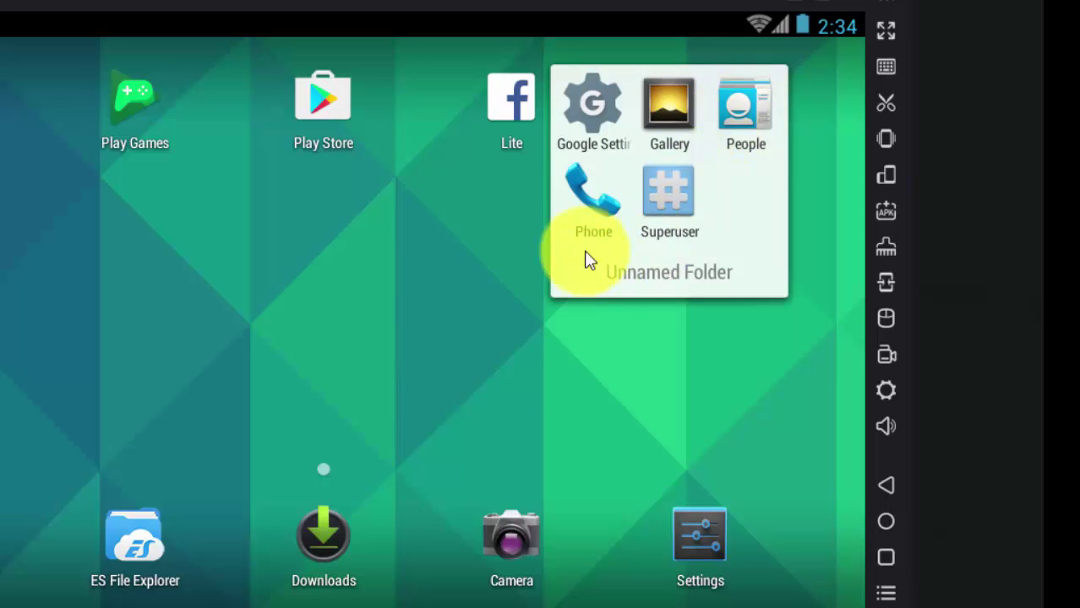
left_click(461, 212)
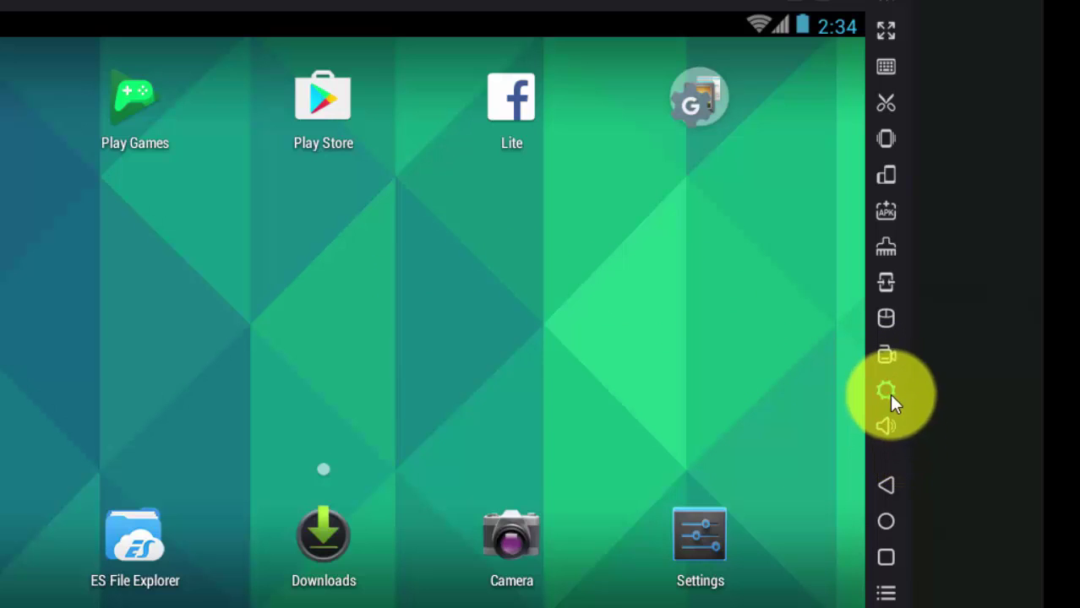
Lower the emulator's call volume slightly and dismiss the volume control.
left_click(890, 424)
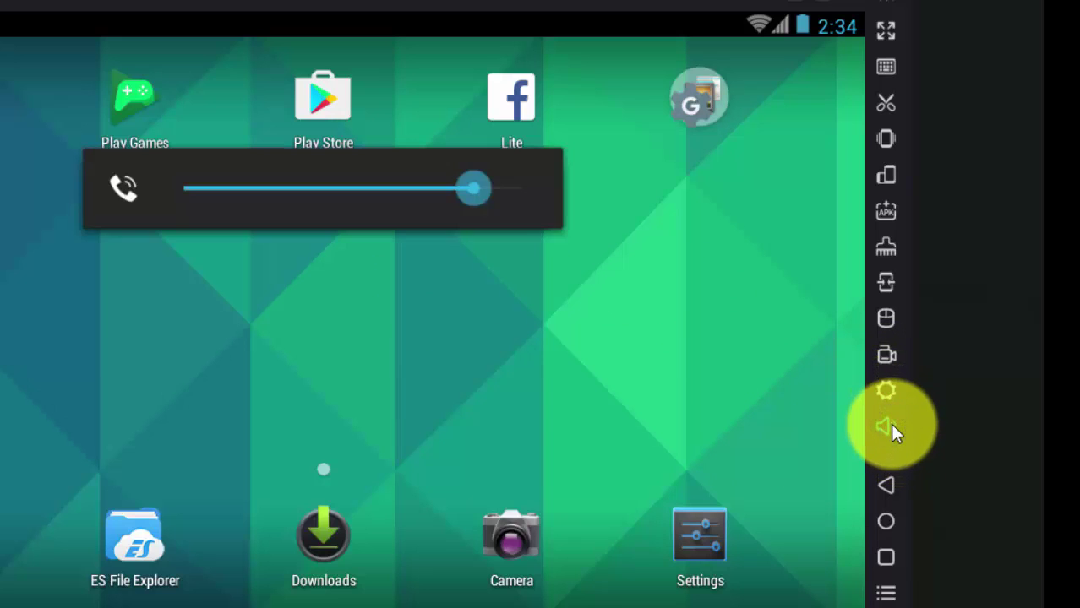
left_click_drag(470, 186, 424, 188)
left_click(681, 326)
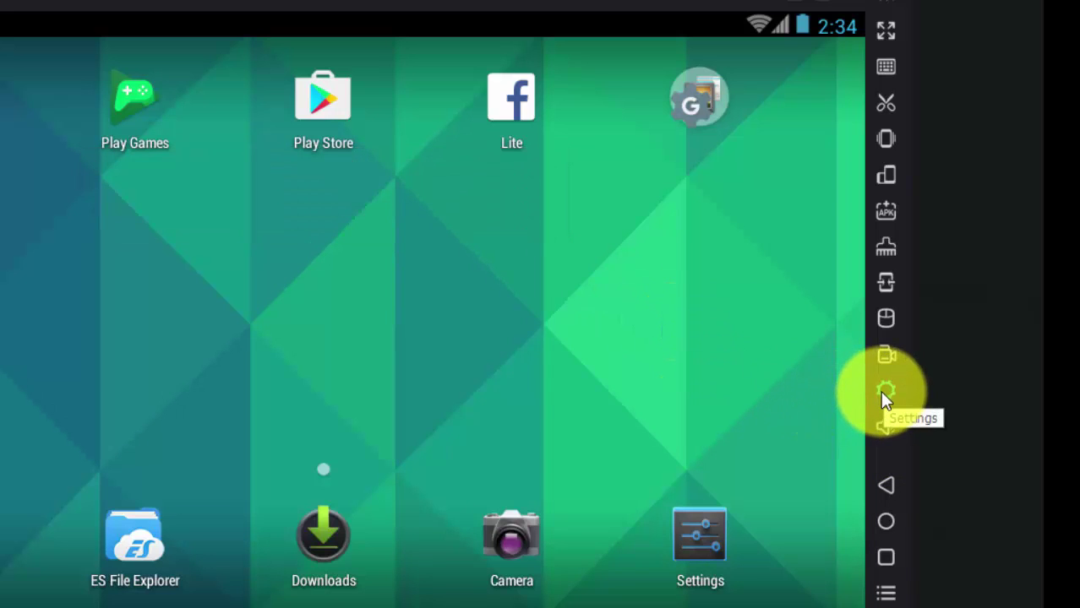
left_click(610, 351)
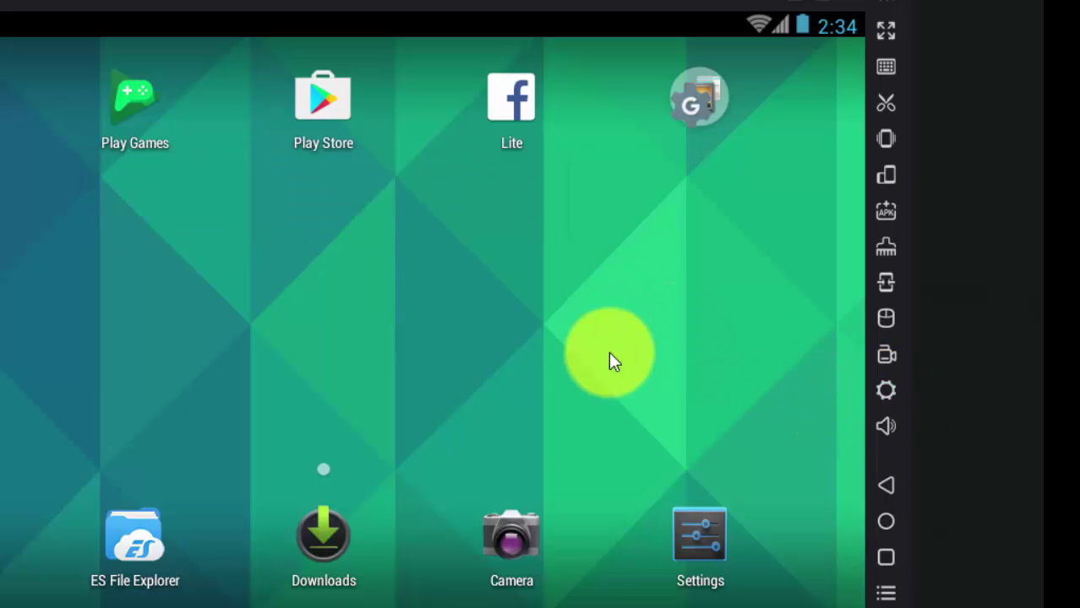
Open the Android Settings app, view the Wi-Fi network page, and return to the settings list.
left_click(705, 531)
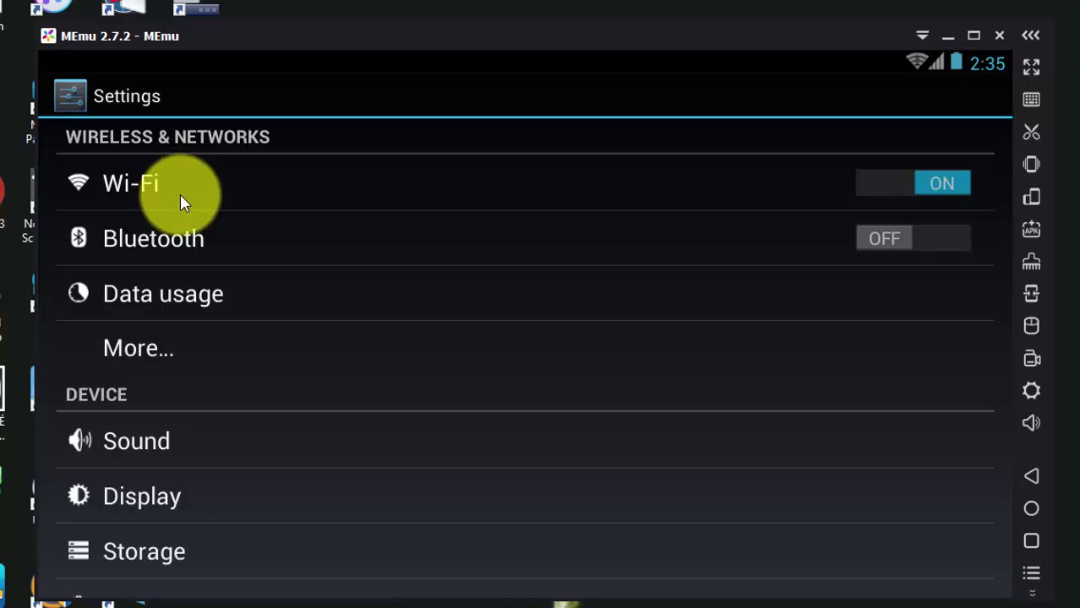
left_click(158, 186)
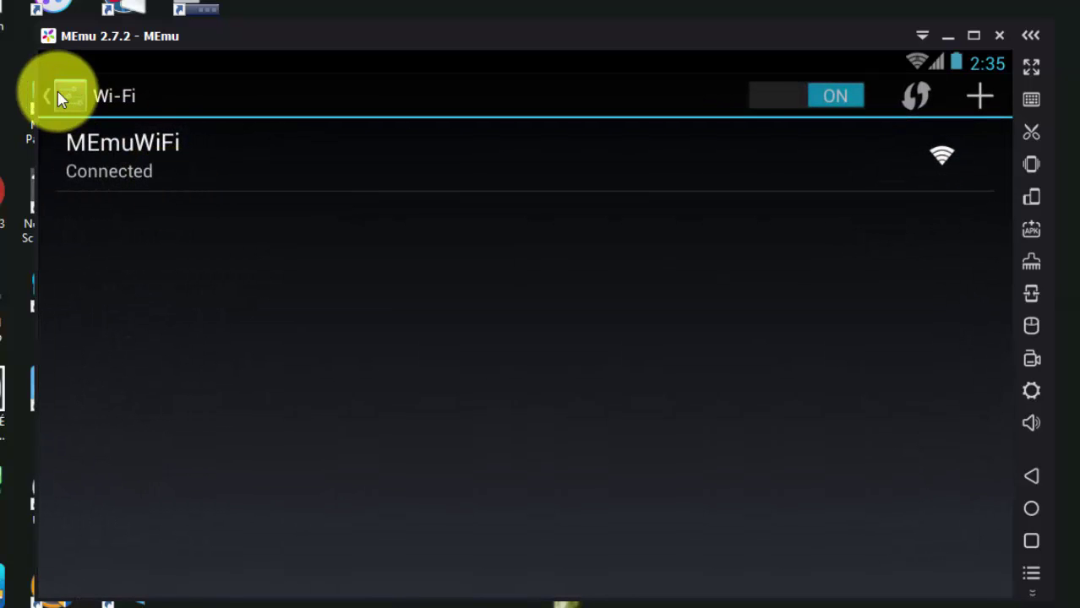
left_click(53, 91)
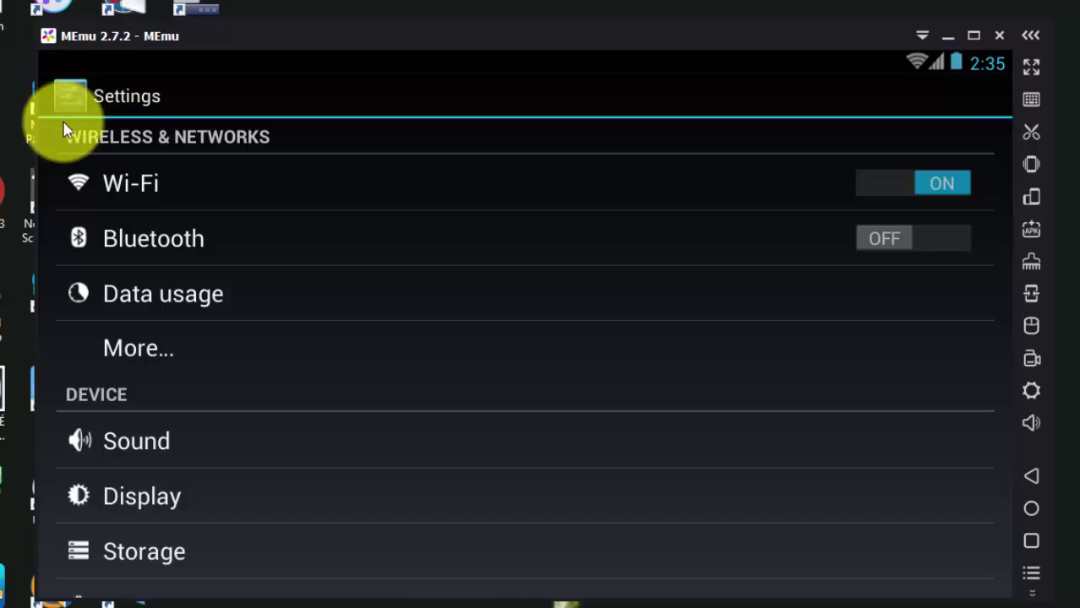
left_click(115, 181)
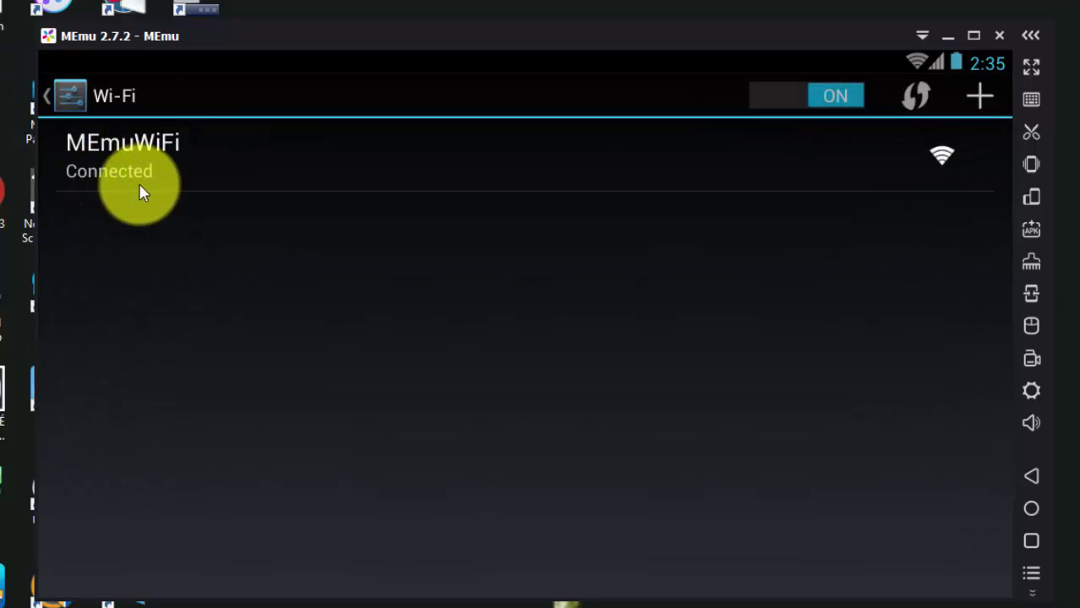
left_click(54, 100)
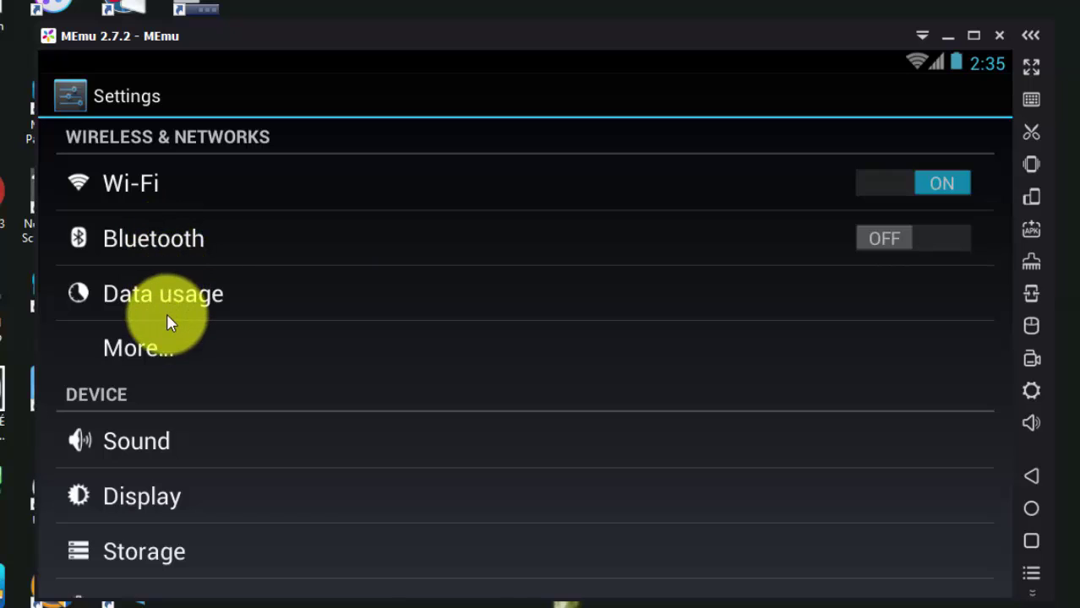
View the Data usage page and the Sound page in the Android settings, returning to the list after each.
left_click(175, 290)
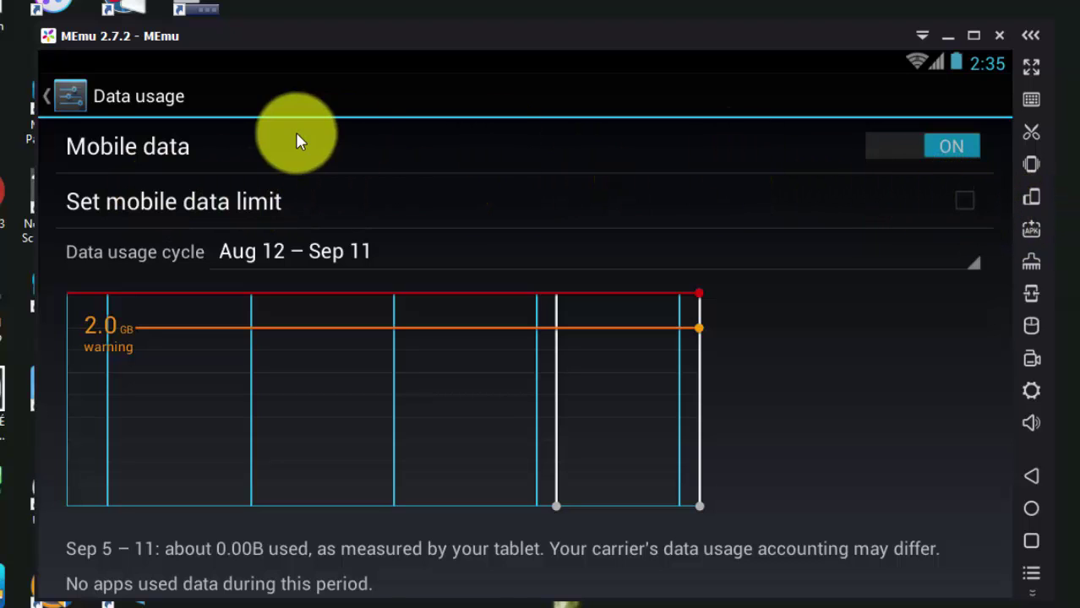
left_click(67, 96)
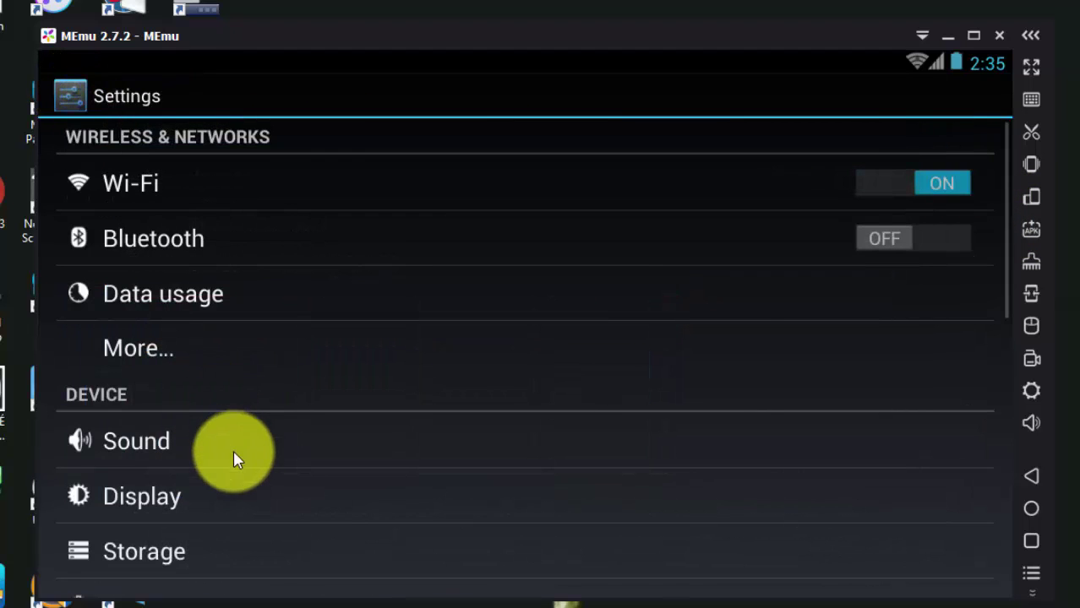
scroll(233, 457, "down", 1)
left_click(181, 382)
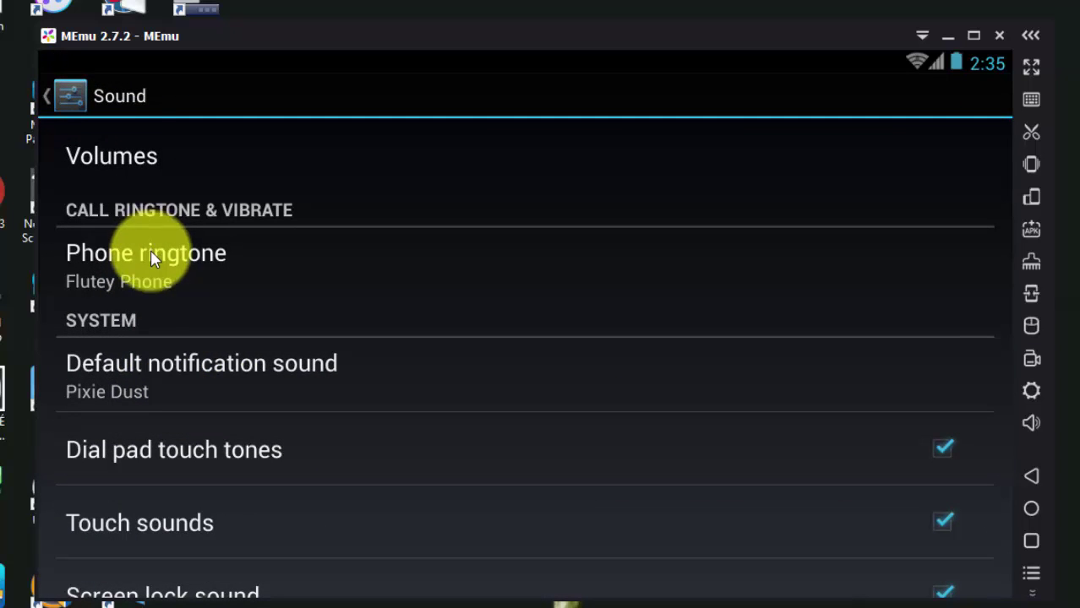
left_click(68, 108)
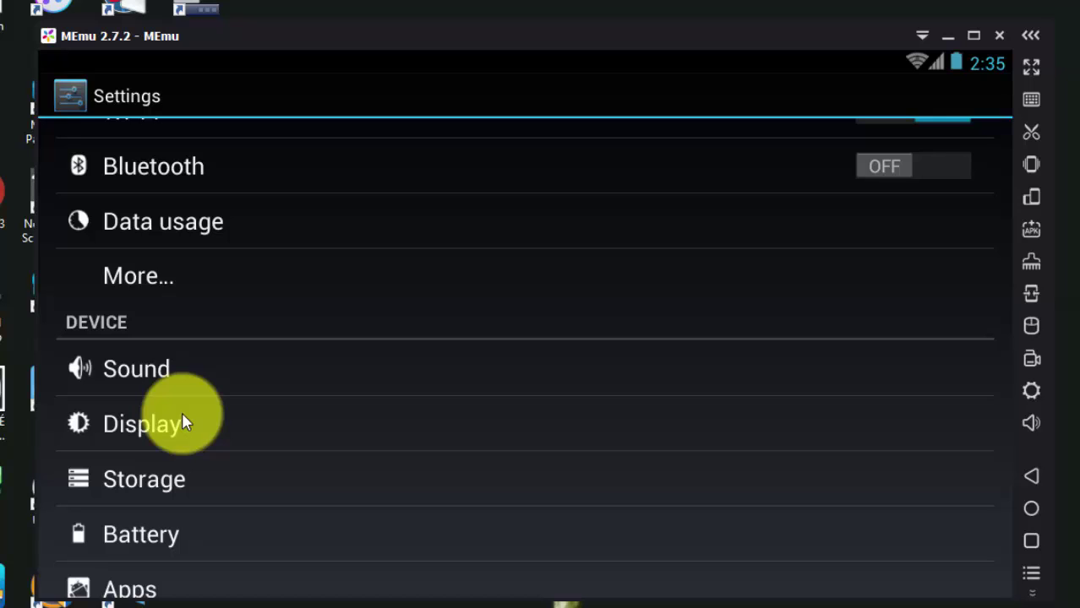
Raise the display brightness to just past the middle of its range and confirm it.
scroll(183, 420, "down", 1)
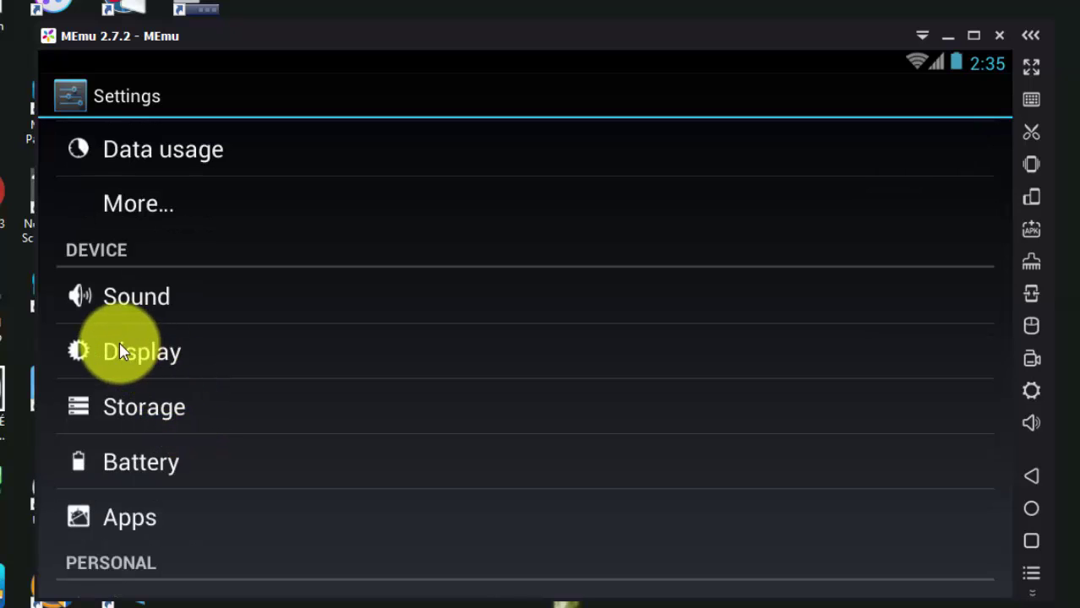
left_click(180, 359)
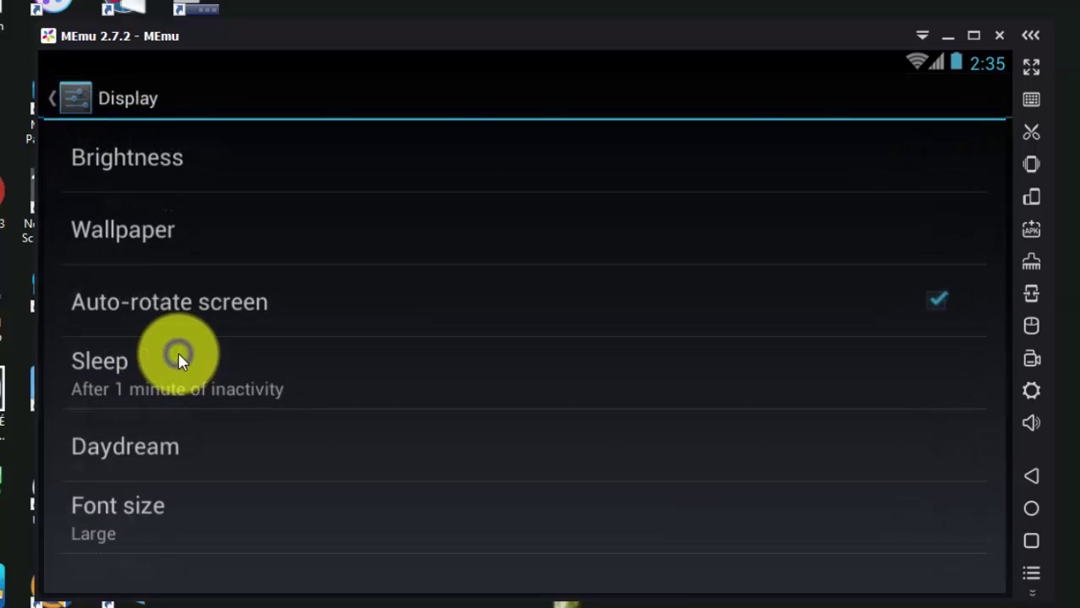
left_click(179, 163)
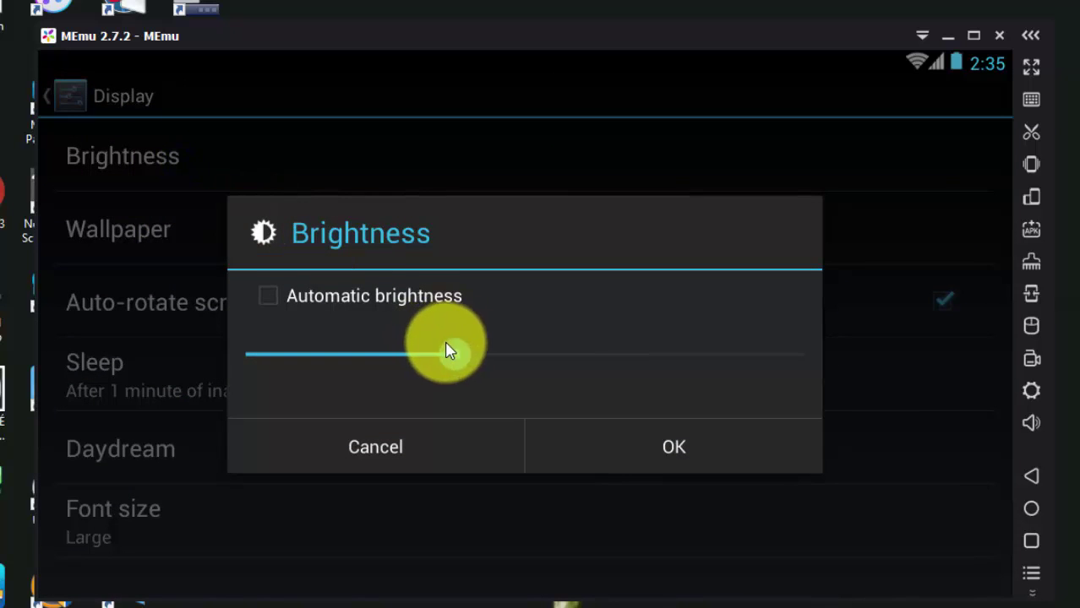
left_click_drag(452, 352, 554, 354)
left_click(698, 442)
View the wallpaper sources and the built-in wallpaper without setting one, and return to the main settings list.
left_click(175, 233)
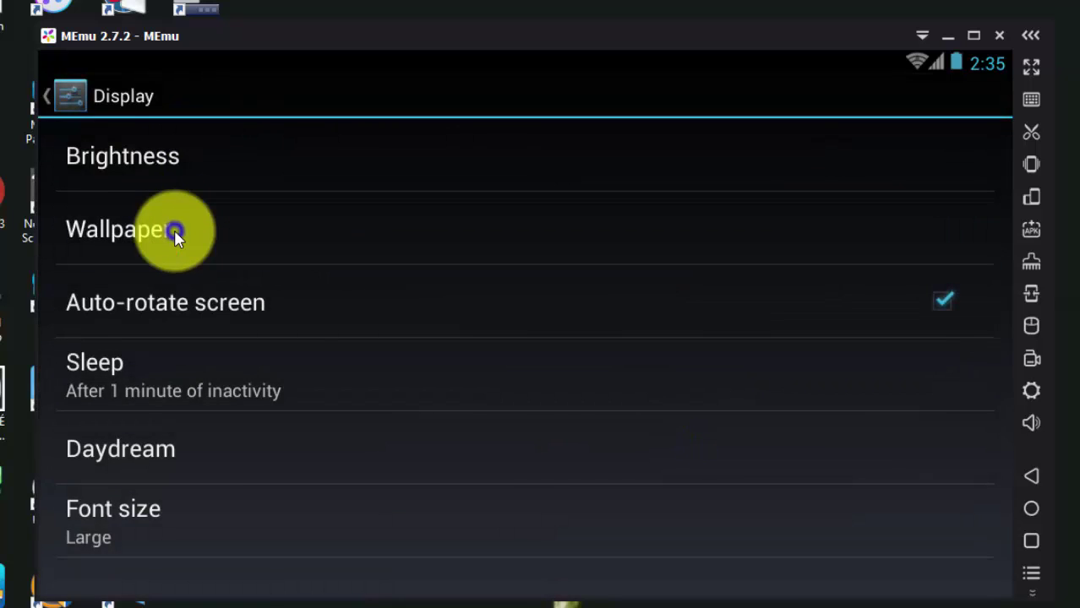
left_click(162, 305)
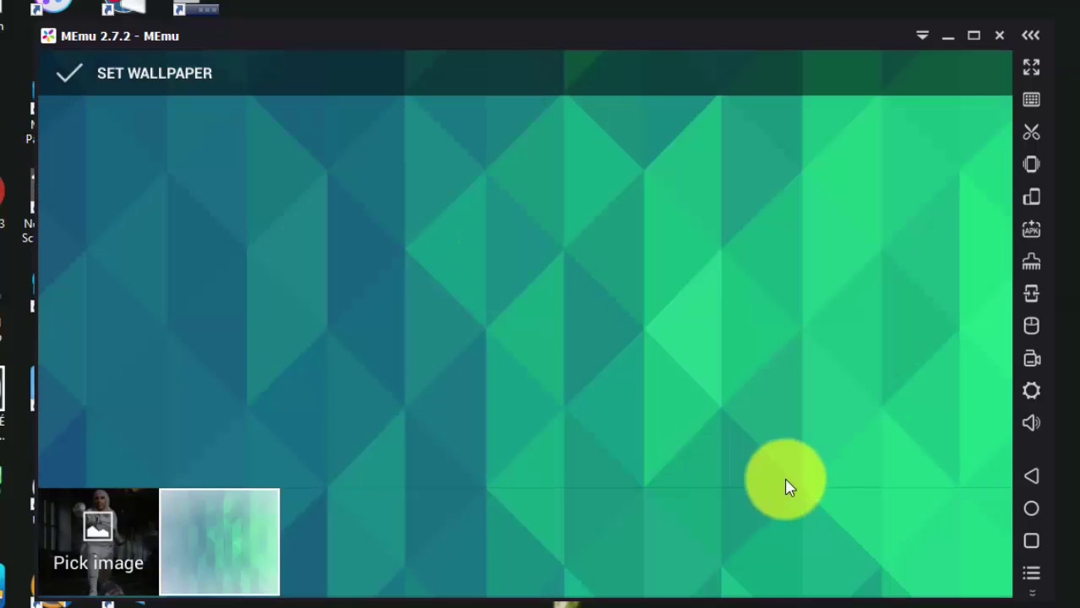
left_click(224, 524)
left_click(1035, 478)
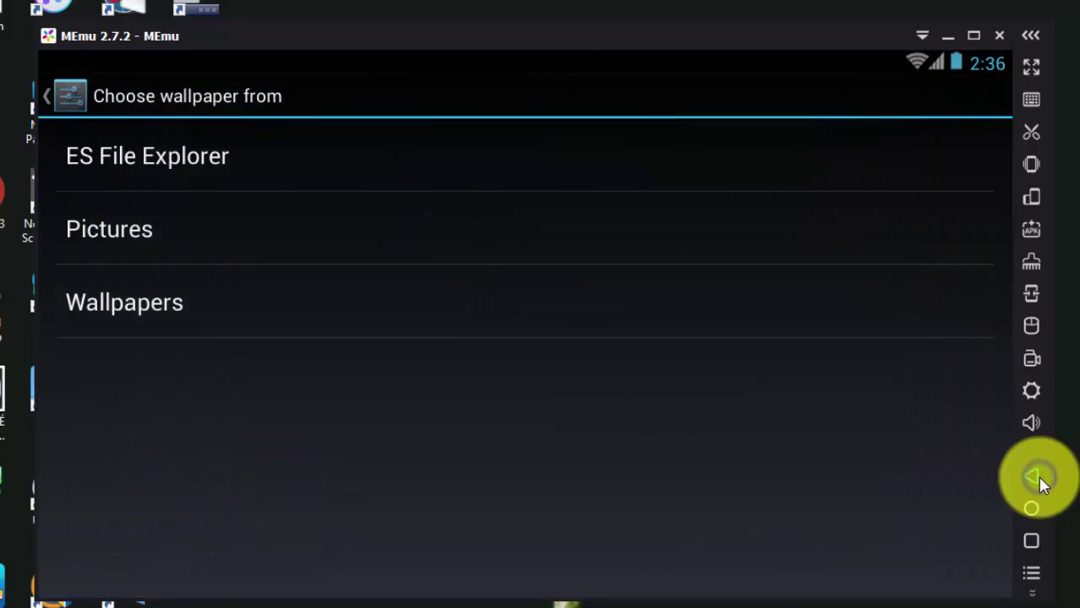
left_click(1039, 480)
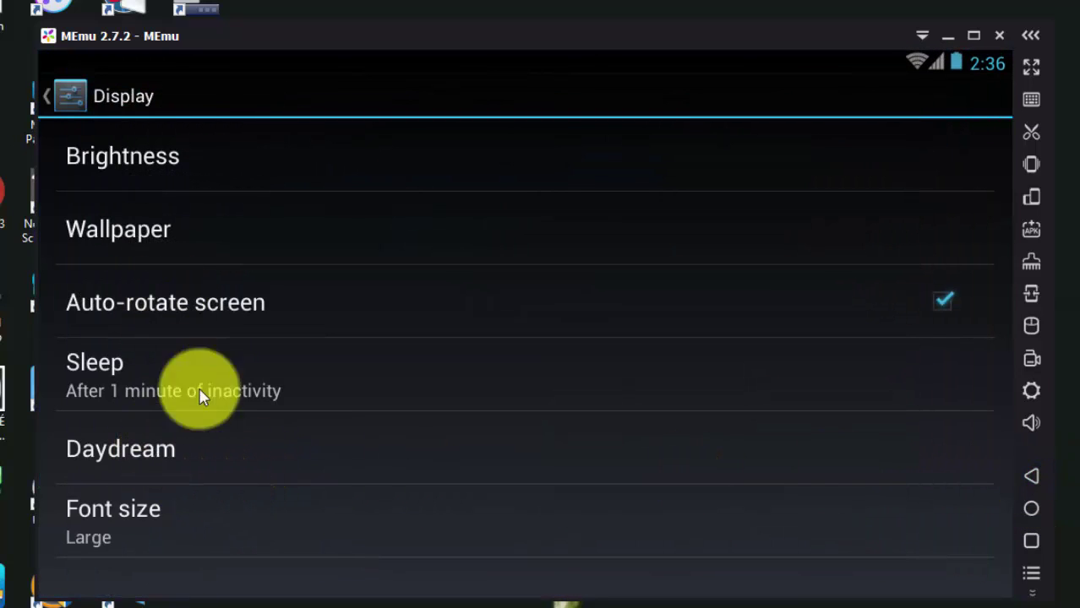
left_click(1033, 478)
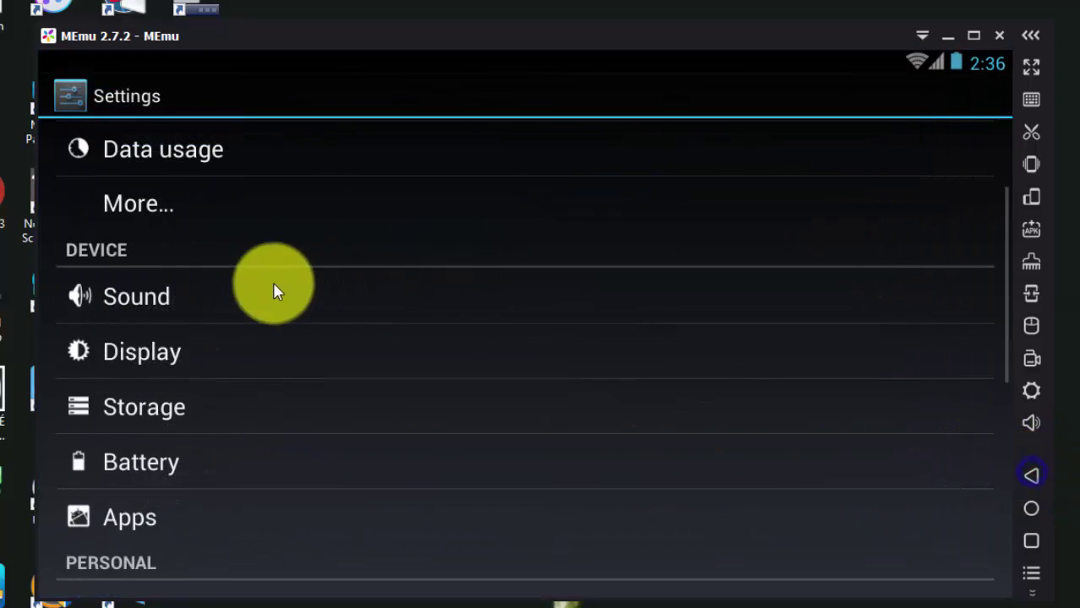
View the Date & time page in the Android settings and go back to the home screen.
scroll(225, 444, "down", 5)
scroll(226, 445, "down", 1)
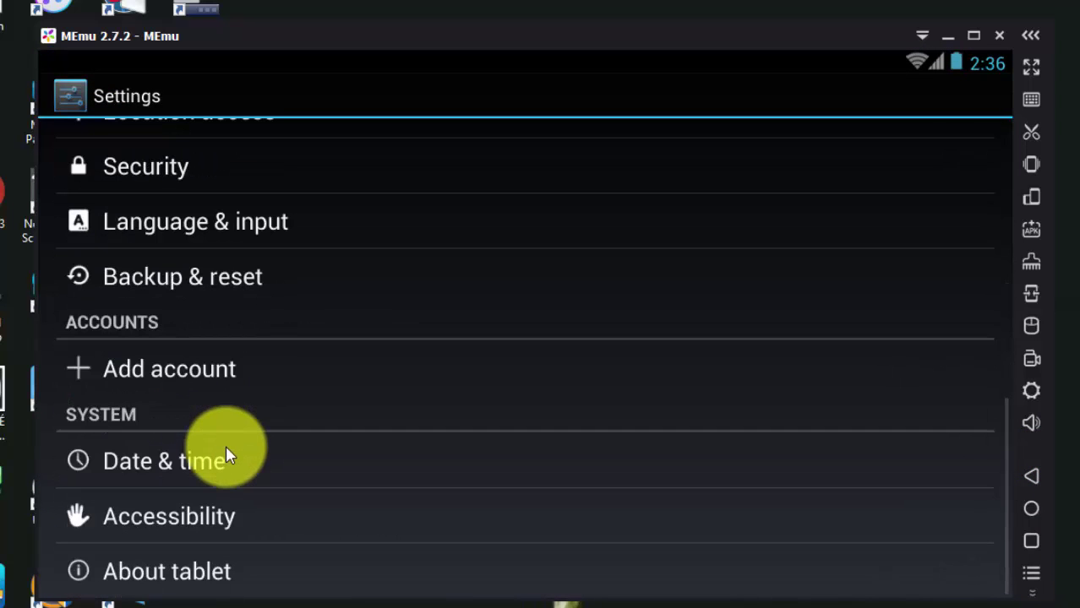
left_click(225, 458)
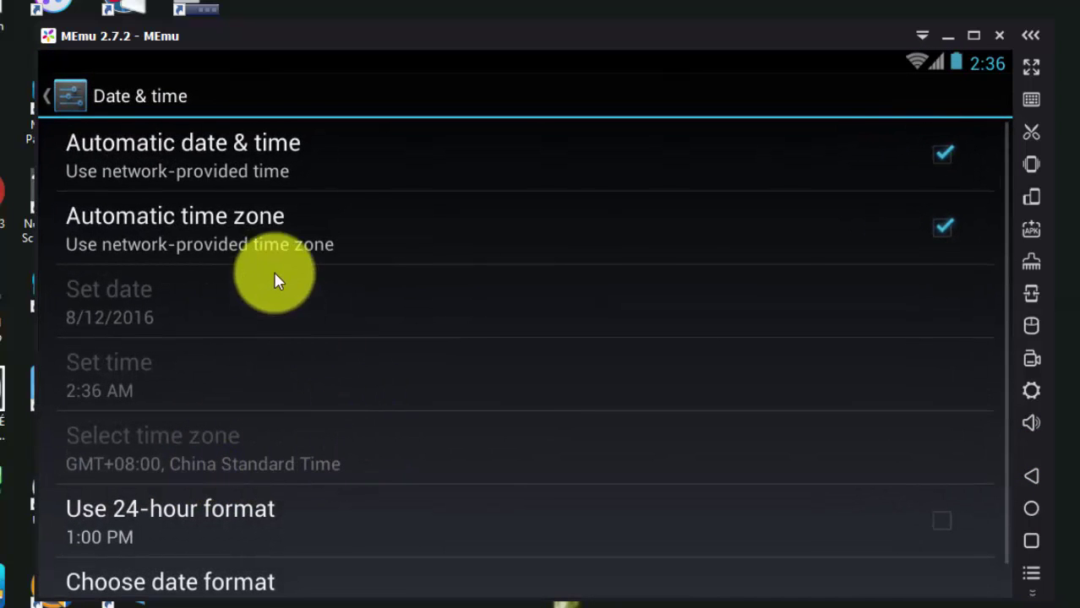
left_click(1032, 478)
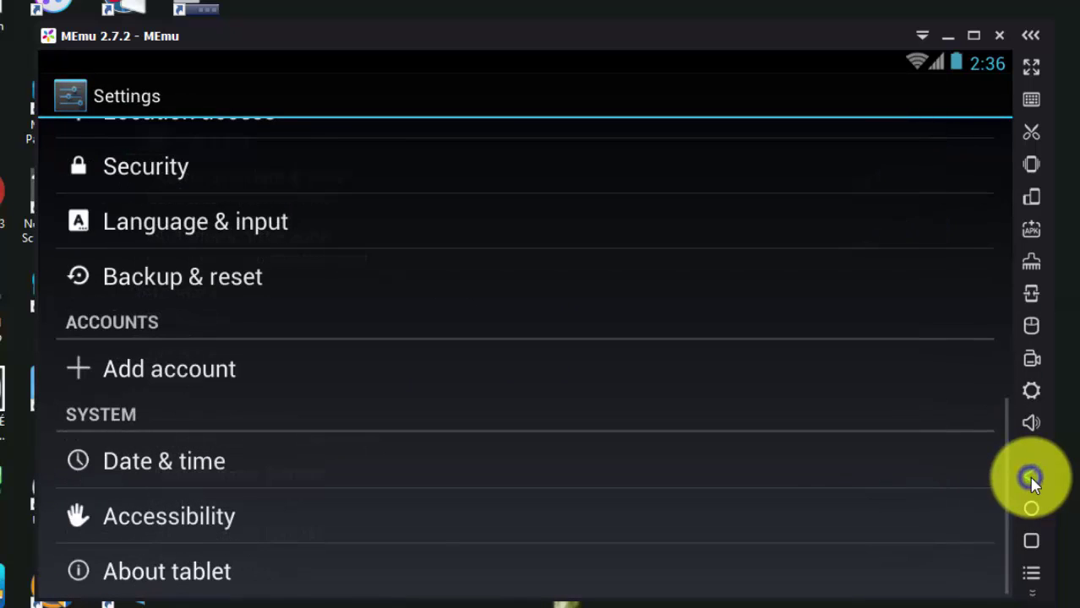
left_click(1031, 478)
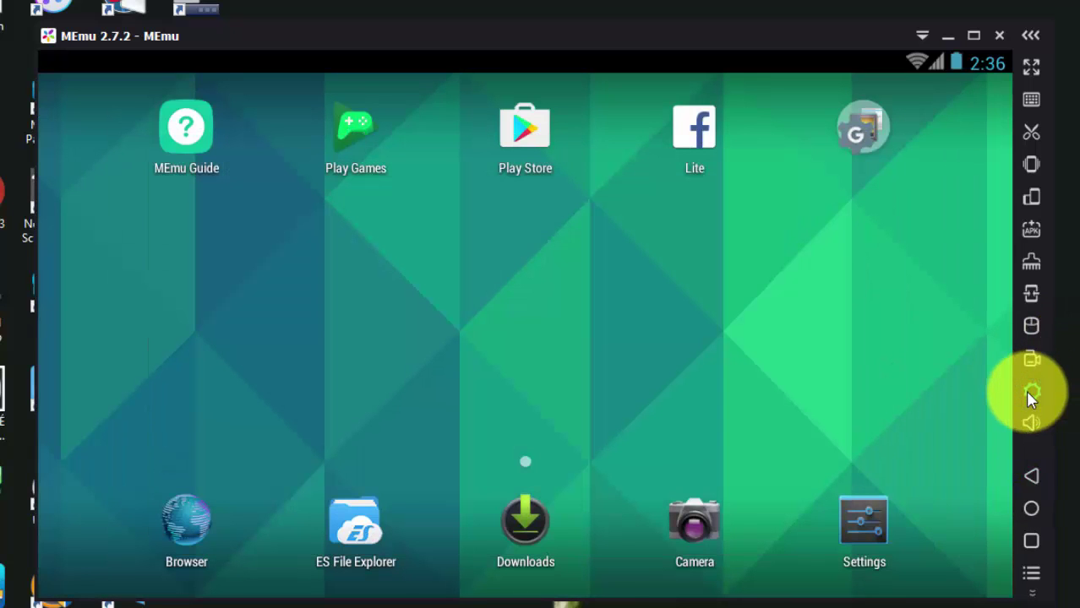
Open the emulator's own settings window and examine the CPU and Memory values in the General settings.
left_click(1031, 394)
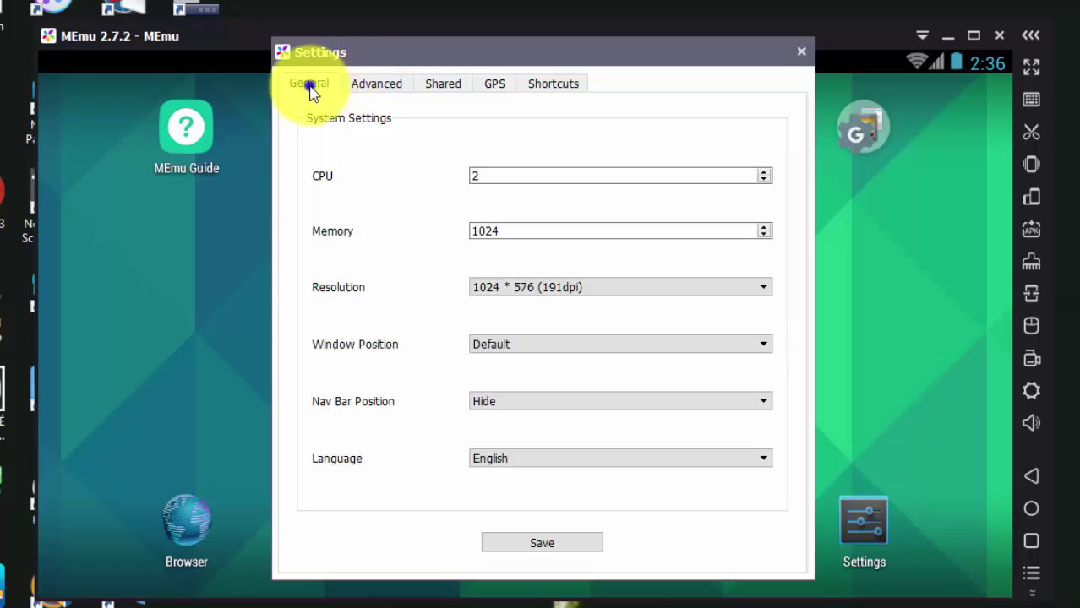
left_click(724, 180)
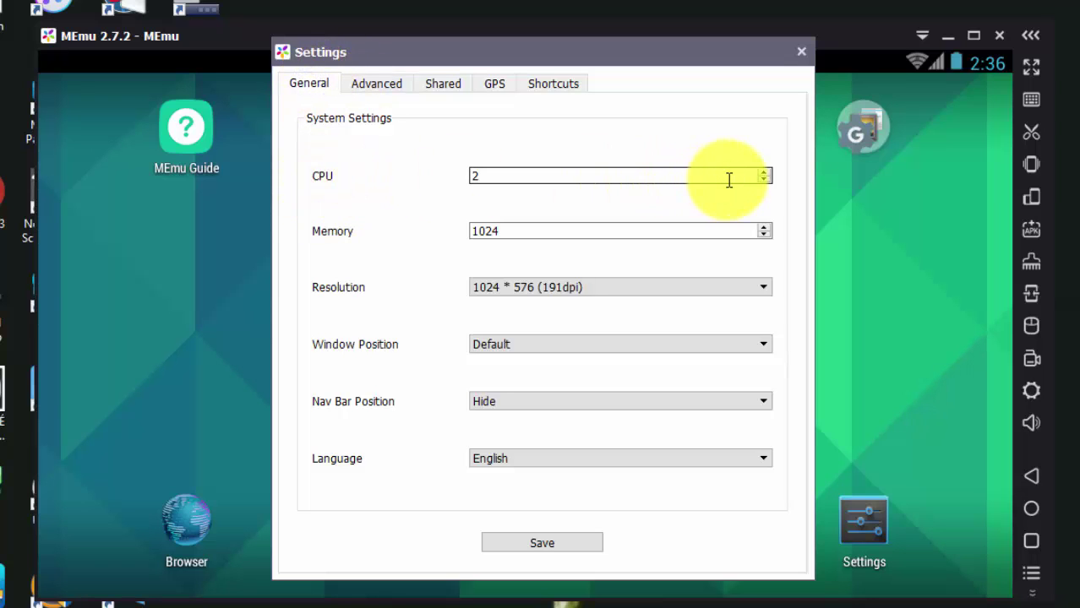
left_click(568, 238)
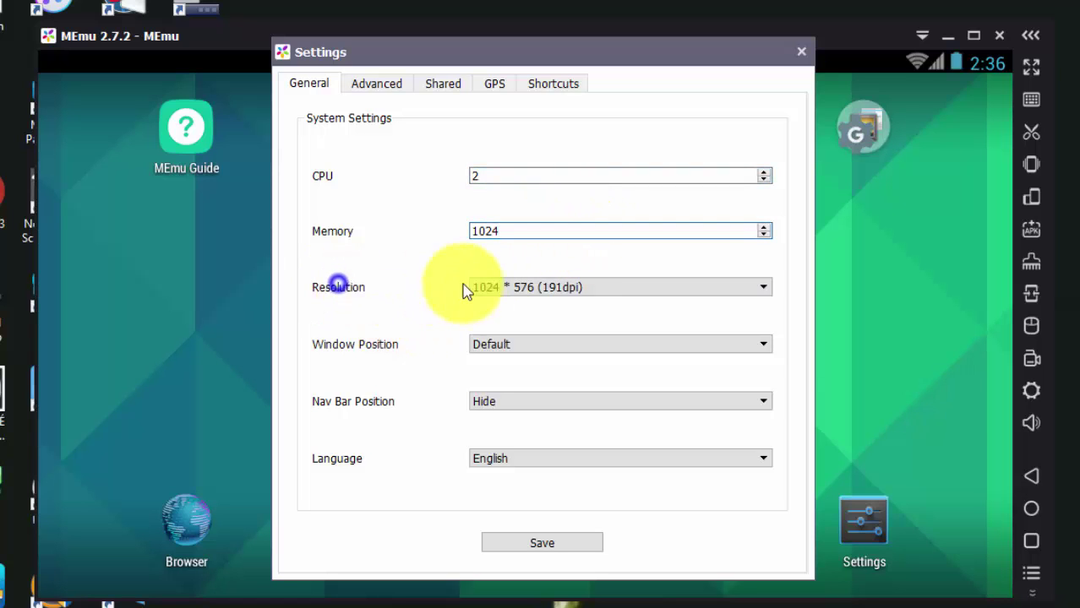
left_click(526, 176)
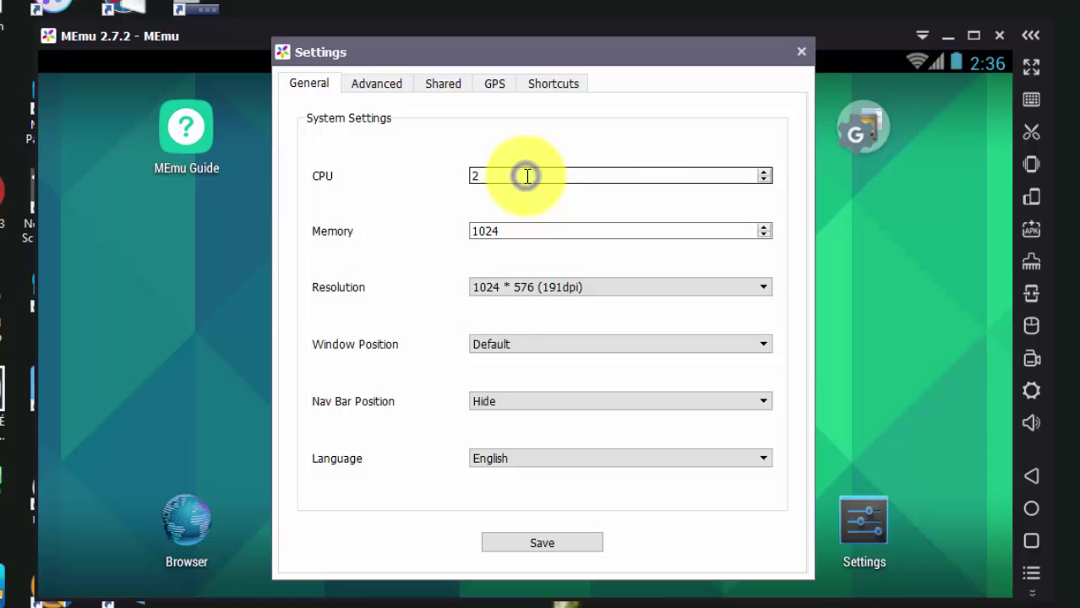
left_click(515, 231)
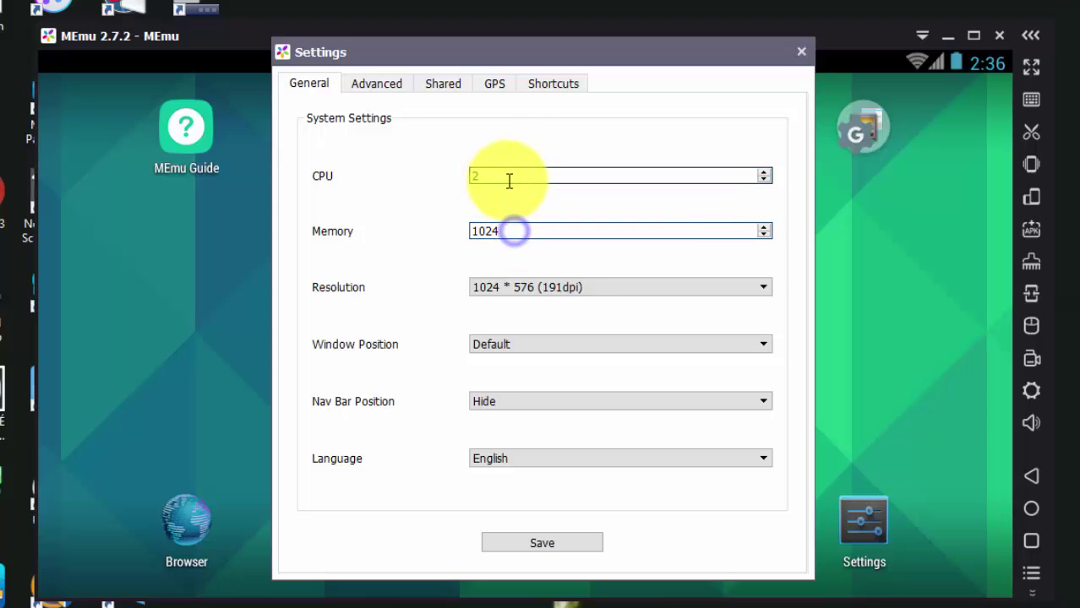
left_click(507, 176)
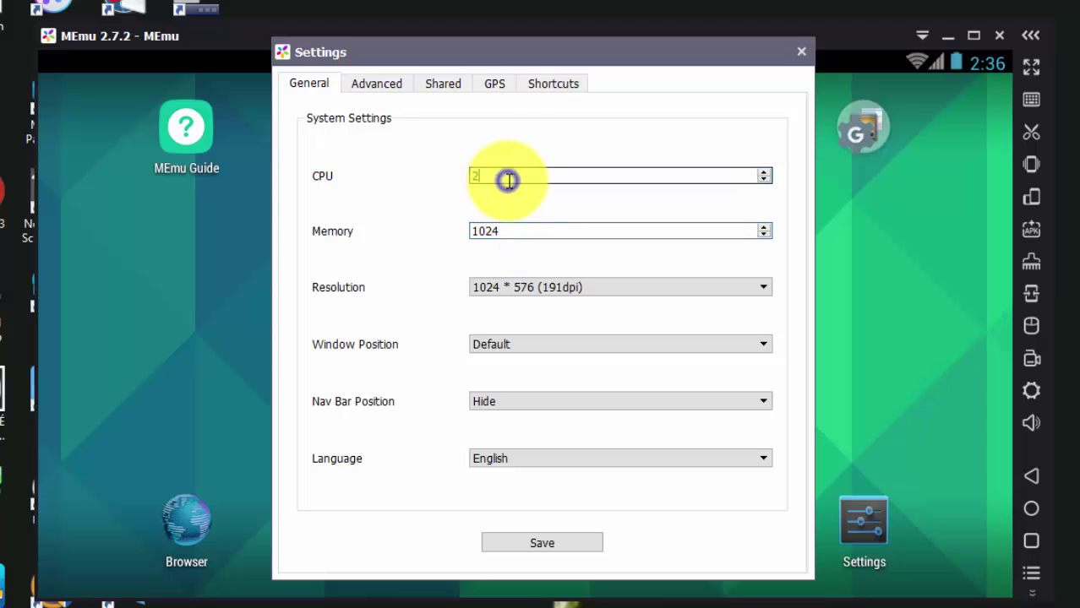
left_click(535, 231)
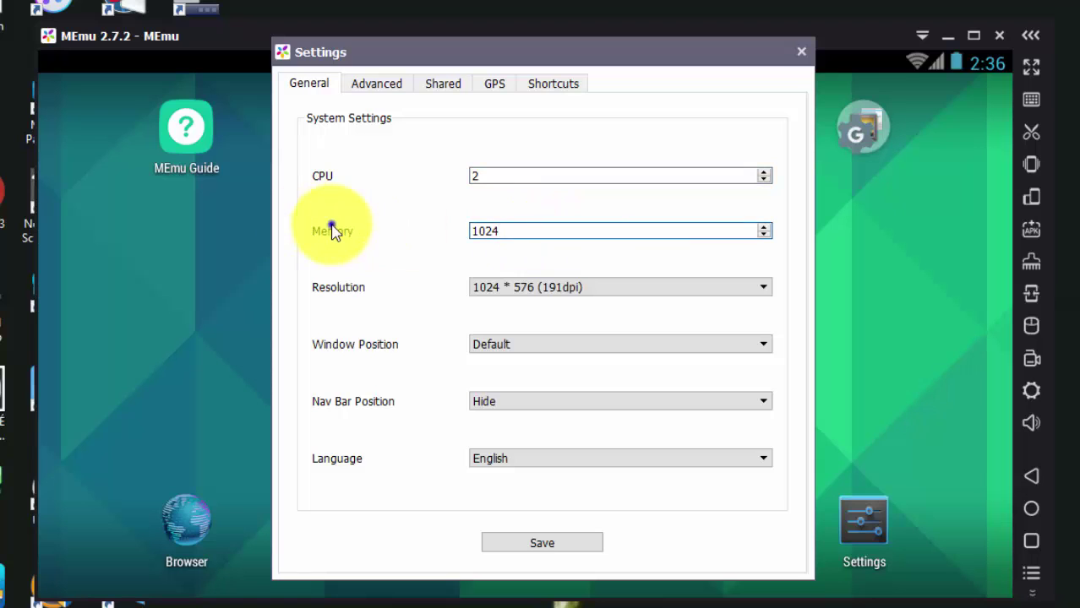
left_click(523, 230)
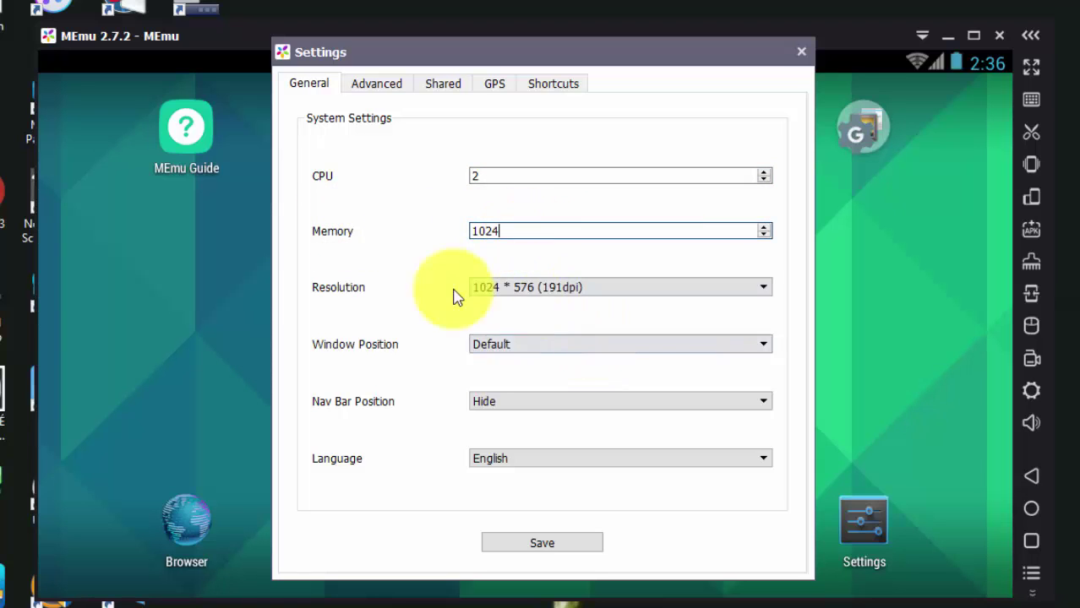
Examine the available Resolution options in the emulator's General settings and close the list without changing the selection.
left_click(355, 290)
left_click(549, 289)
left_click(551, 289)
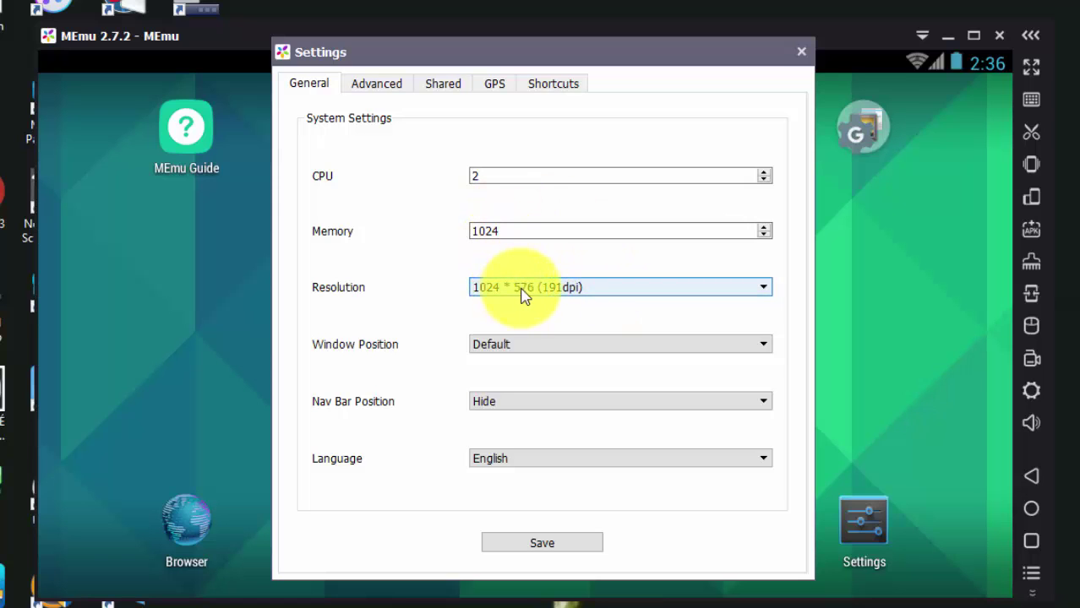
left_click(528, 290)
left_click(541, 287)
left_click(538, 288)
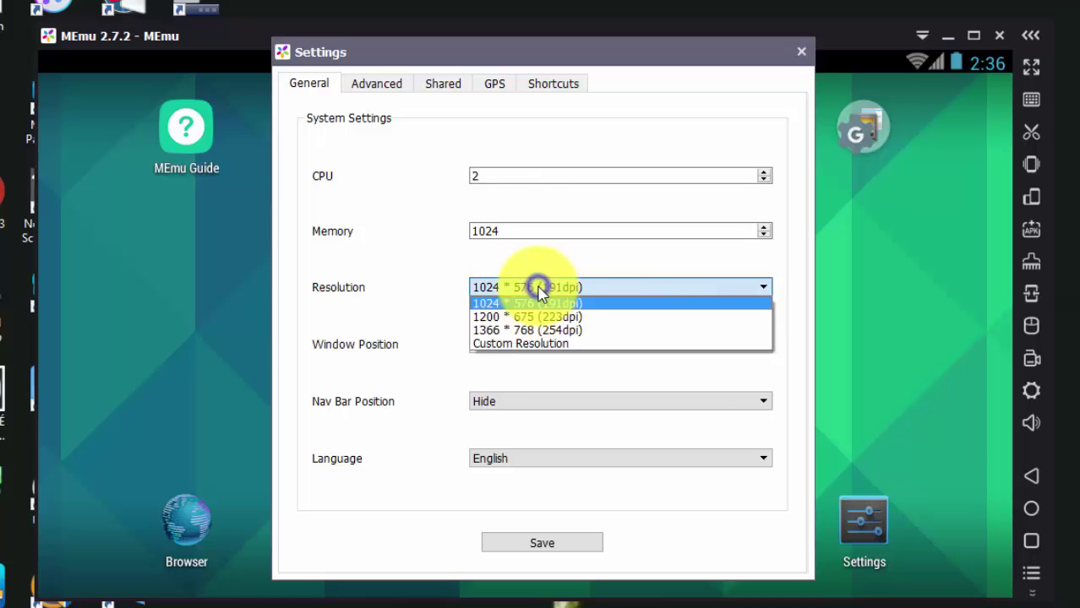
left_click(539, 289)
left_click(539, 289)
left_click(539, 289)
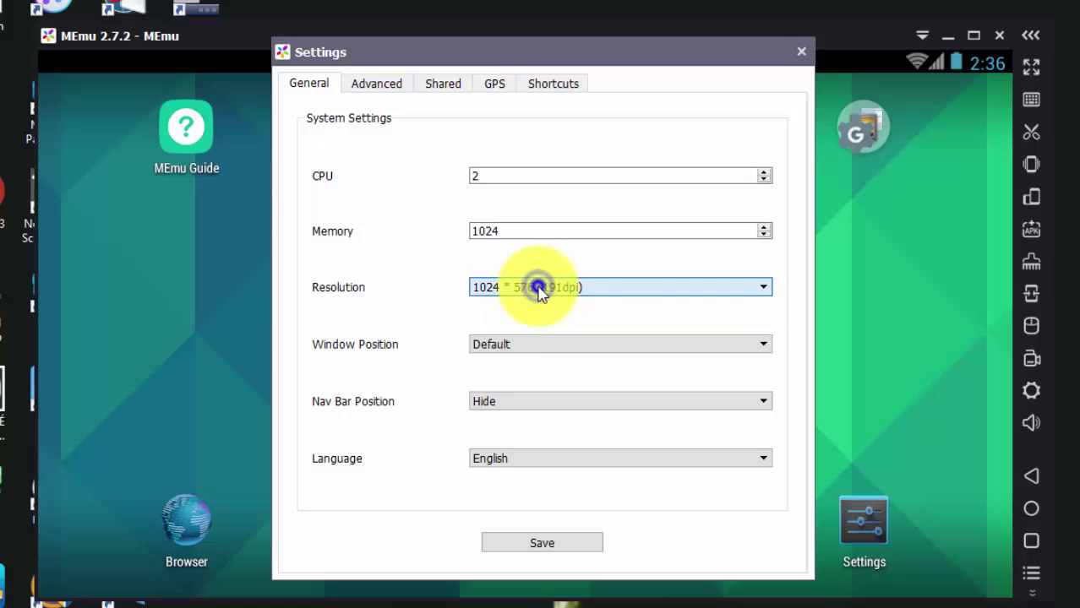
Examine the Window Position, Nav Bar Position and Language options in the General settings without changing them.
left_click(511, 340)
left_click(513, 340)
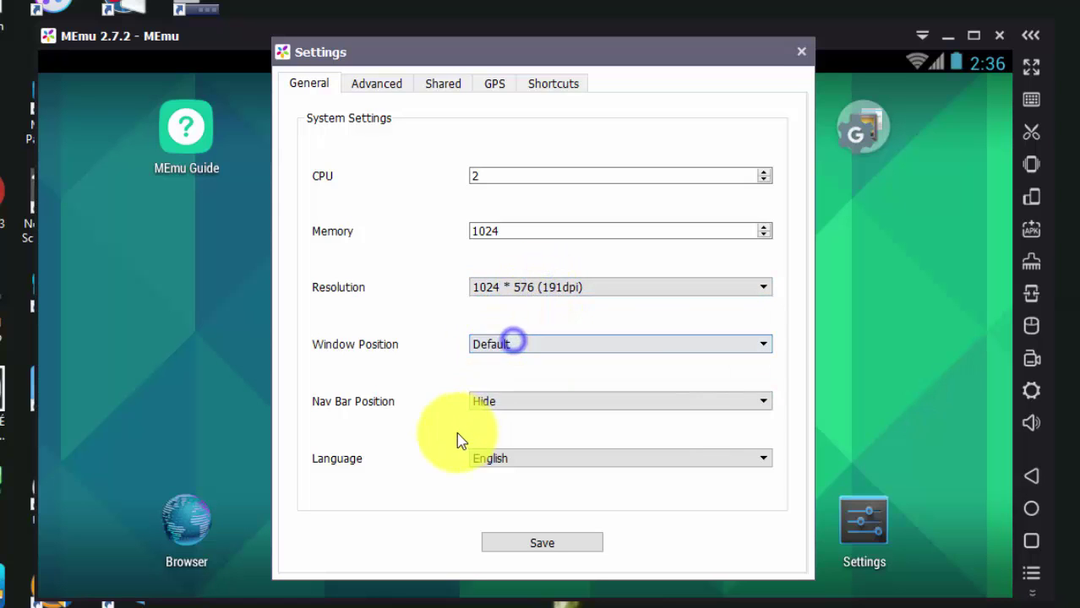
left_click(528, 400)
left_click(526, 402)
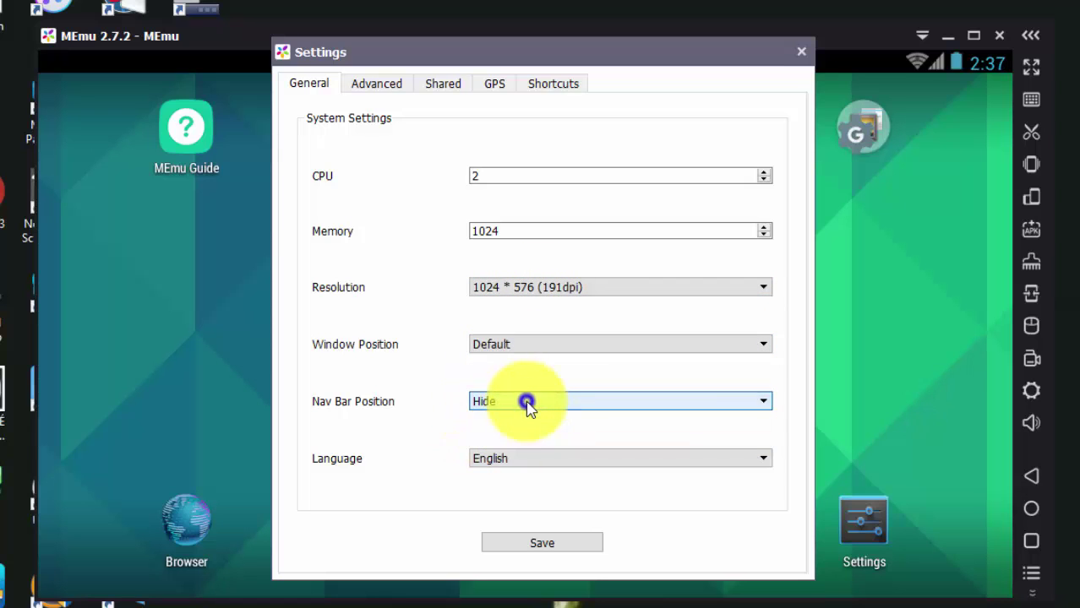
left_click(523, 458)
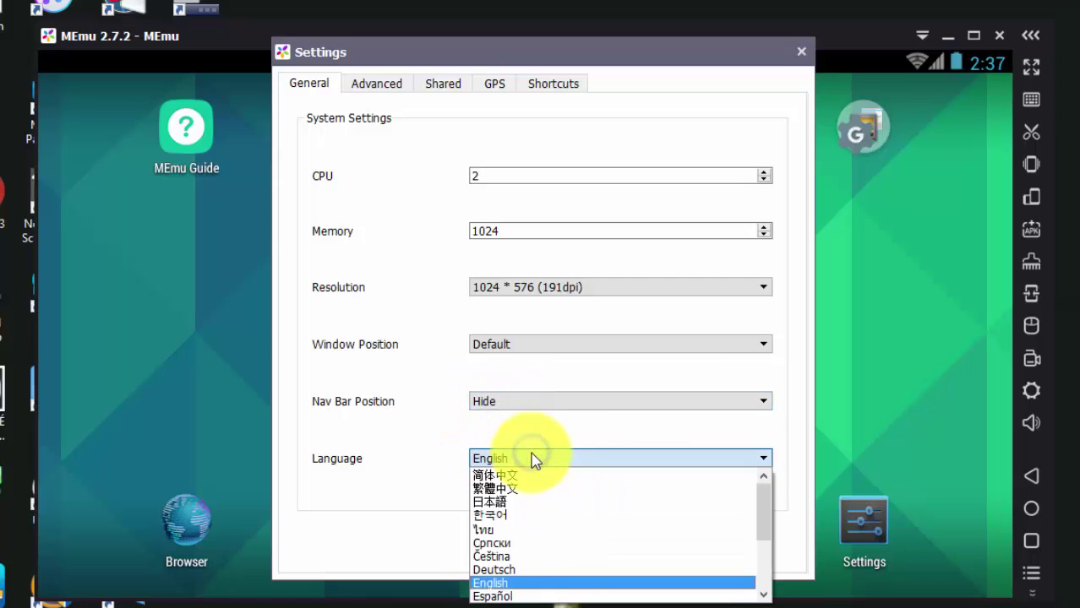
left_click(531, 454)
View the emulator's Advanced settings and inspect the Mobile Phone Brand and Mobile Phone Model fields.
left_click(376, 86)
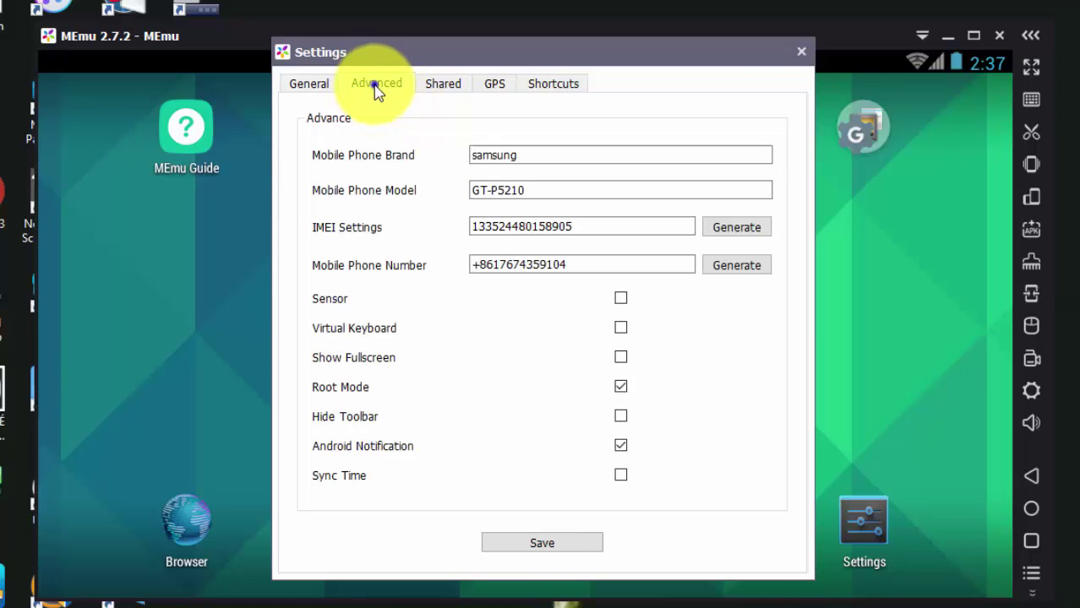
left_click(445, 85)
left_click(378, 86)
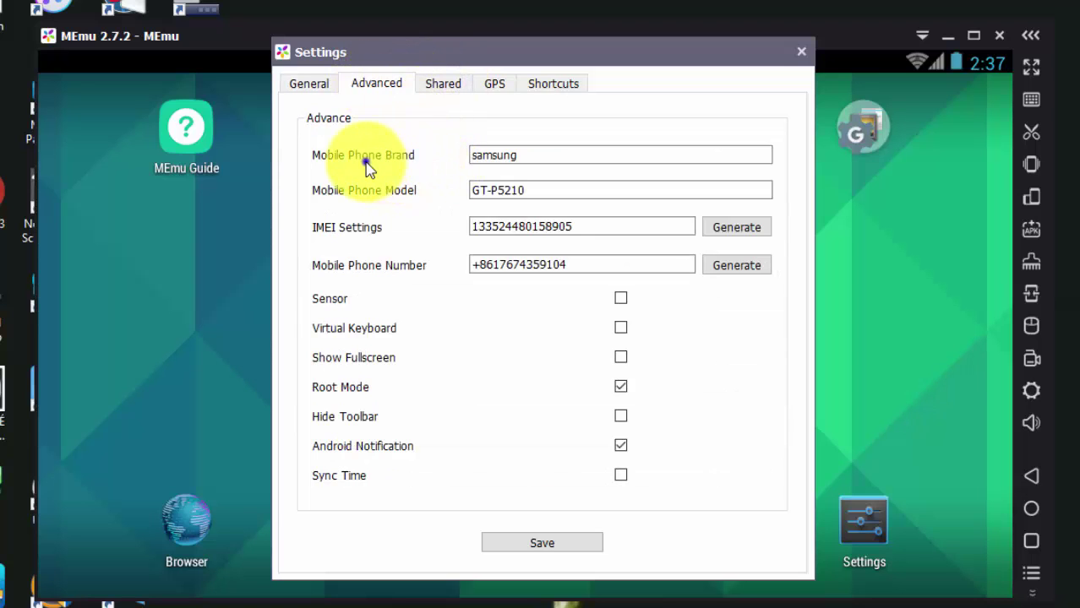
left_click(507, 158)
left_click(512, 189)
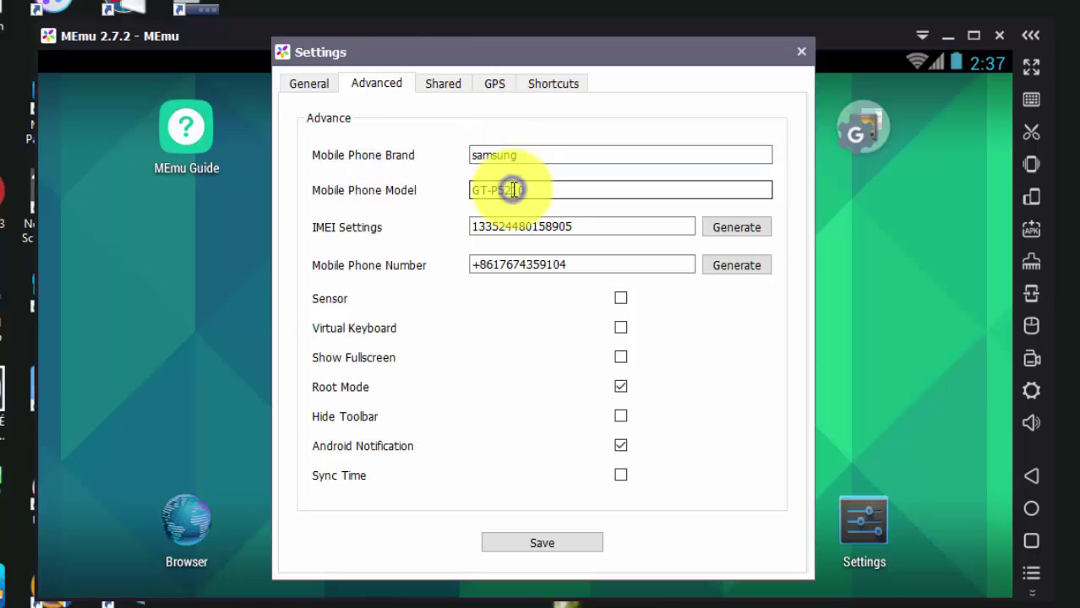
Examine the Music, Video and Picture share folder paths in the emulator's Shared settings.
left_click(447, 84)
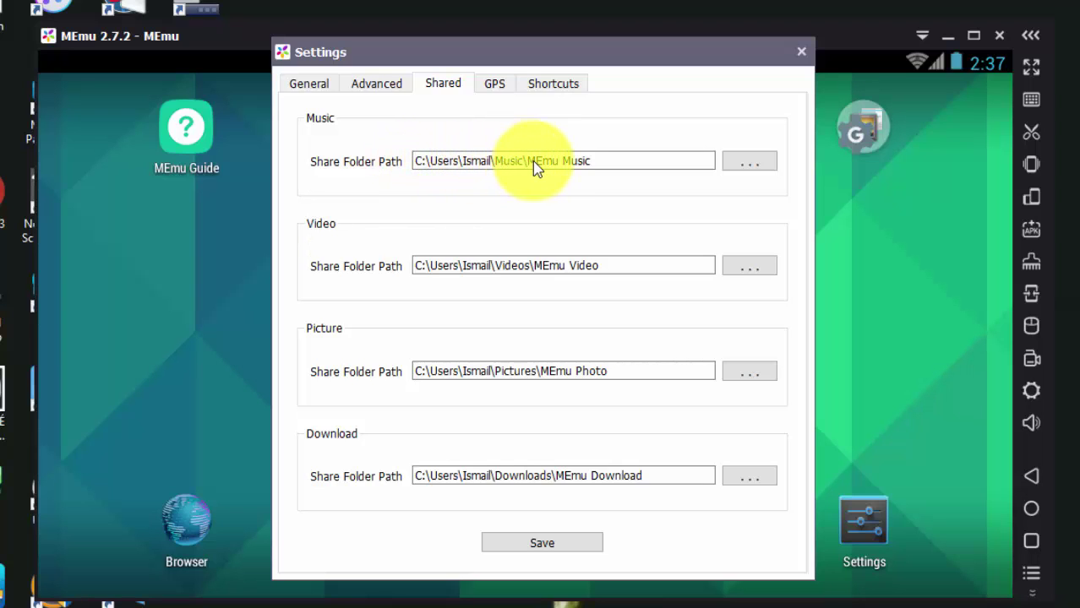
left_click(453, 266)
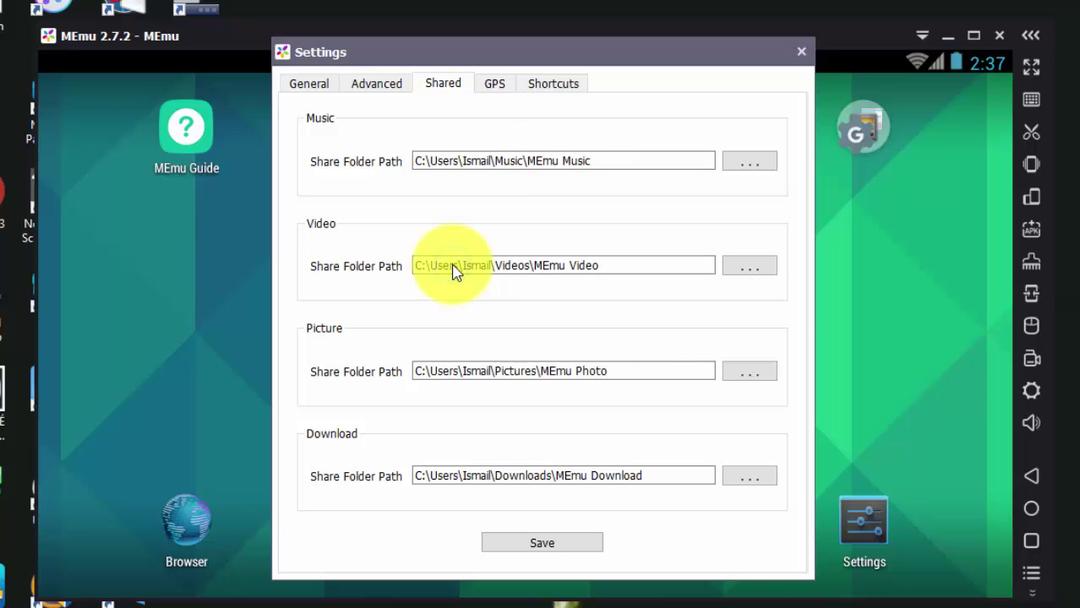
left_click(458, 370)
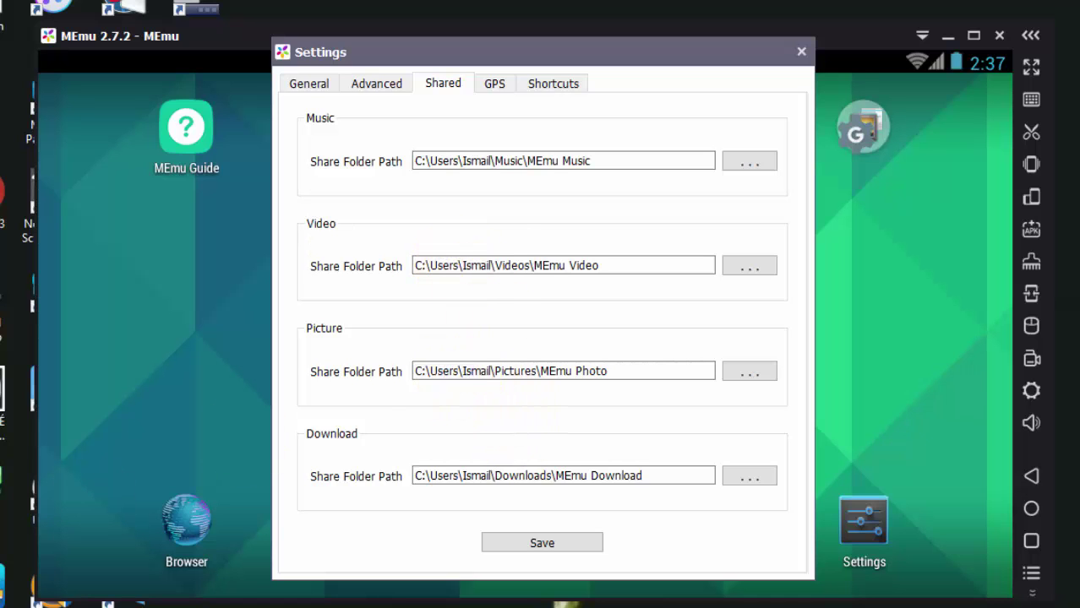
key("super")
key("Escape")
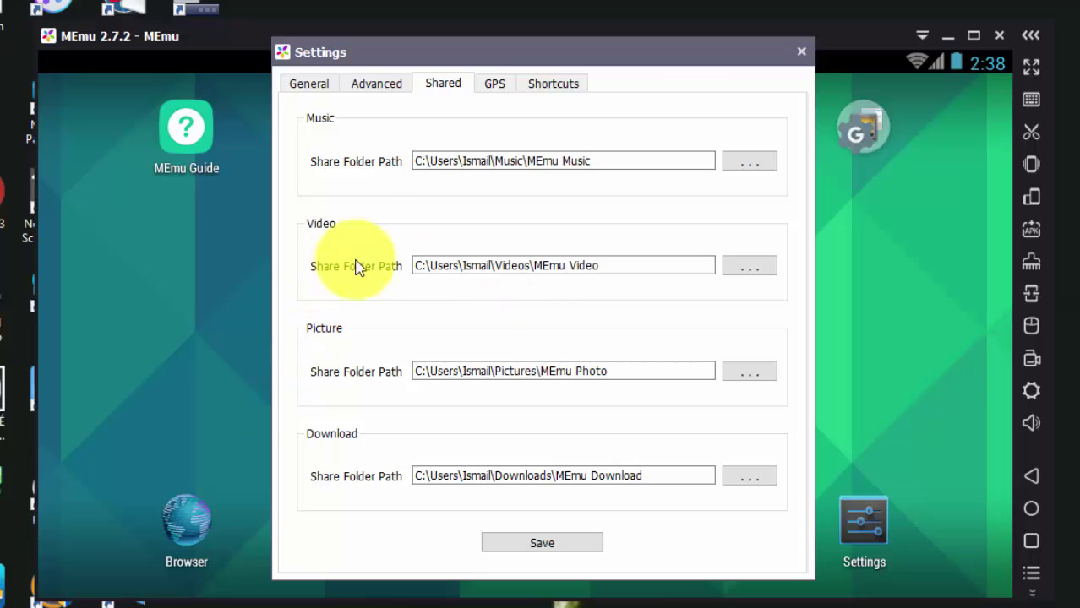
left_click(373, 221)
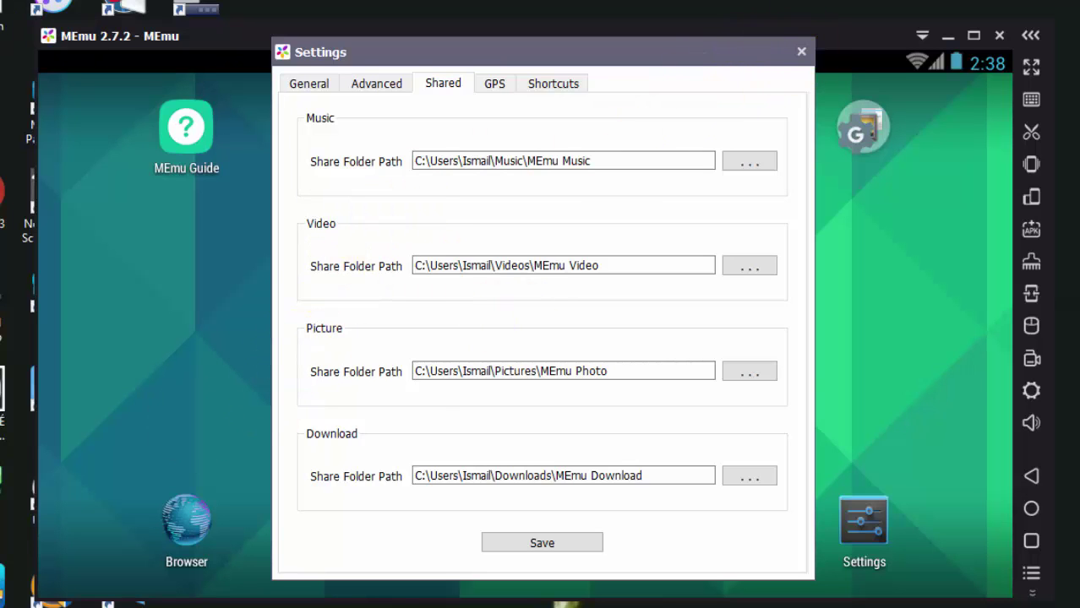
Switch to File Explorer and open the current user's profile folder under Users on Local Disk (C:).
key("super")
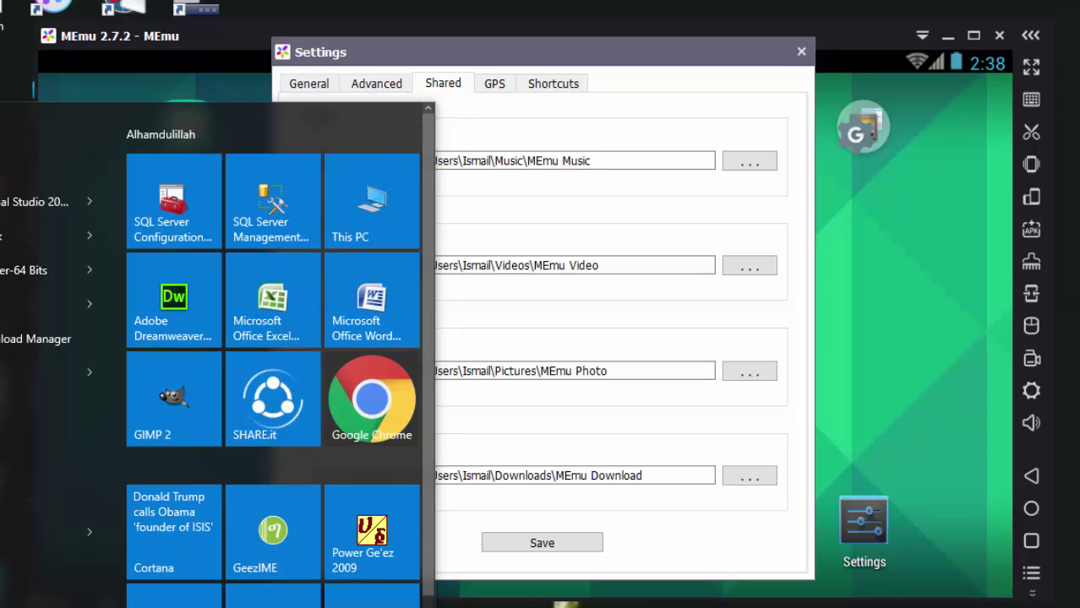
key("super+e")
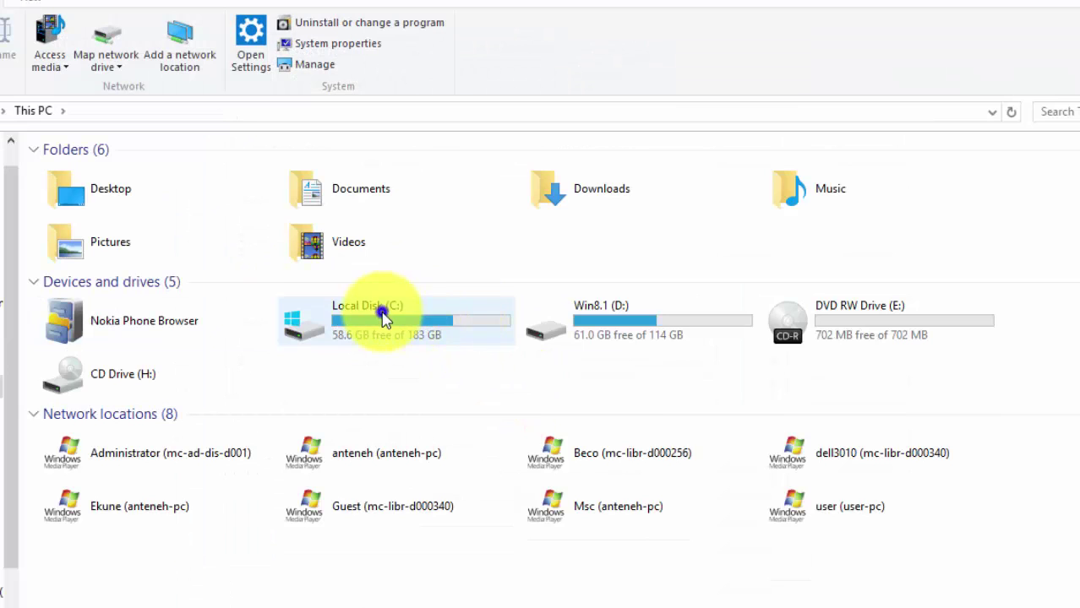
left_click(381, 311)
double_click(381, 311)
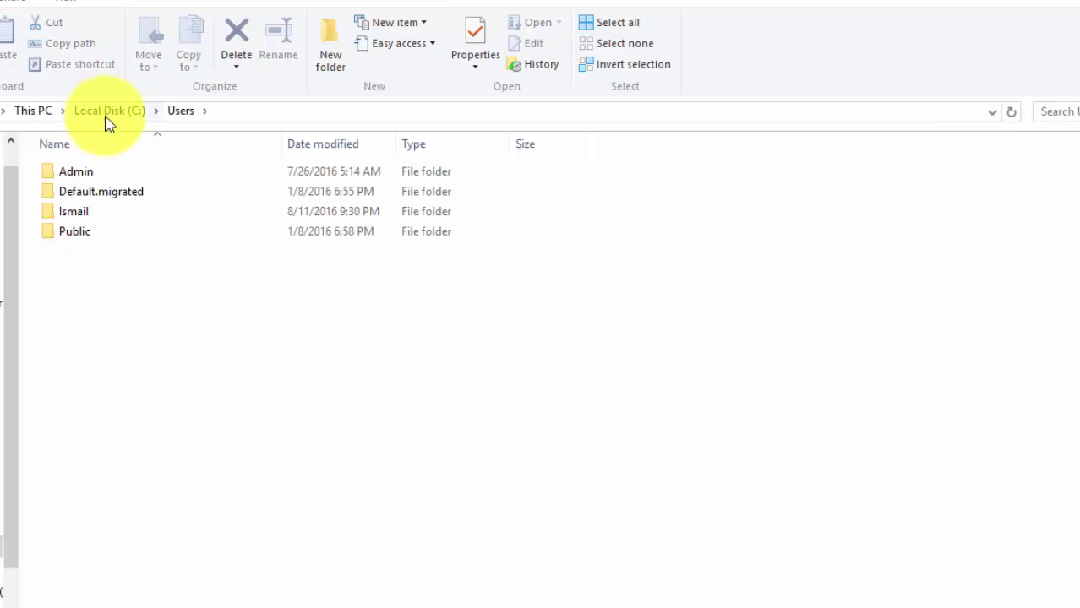
left_click(108, 220)
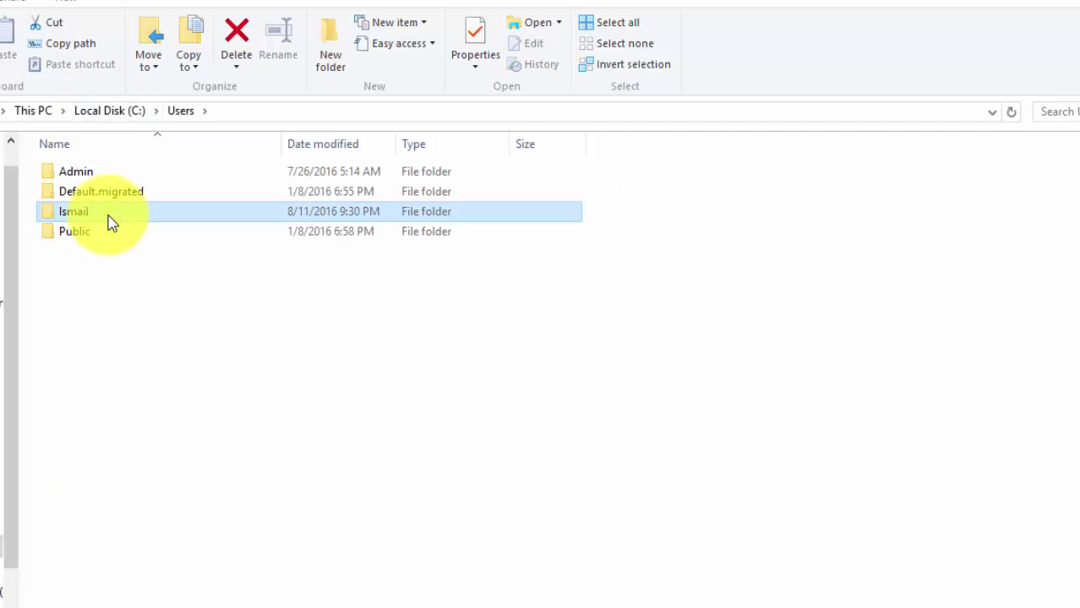
double_click(108, 219)
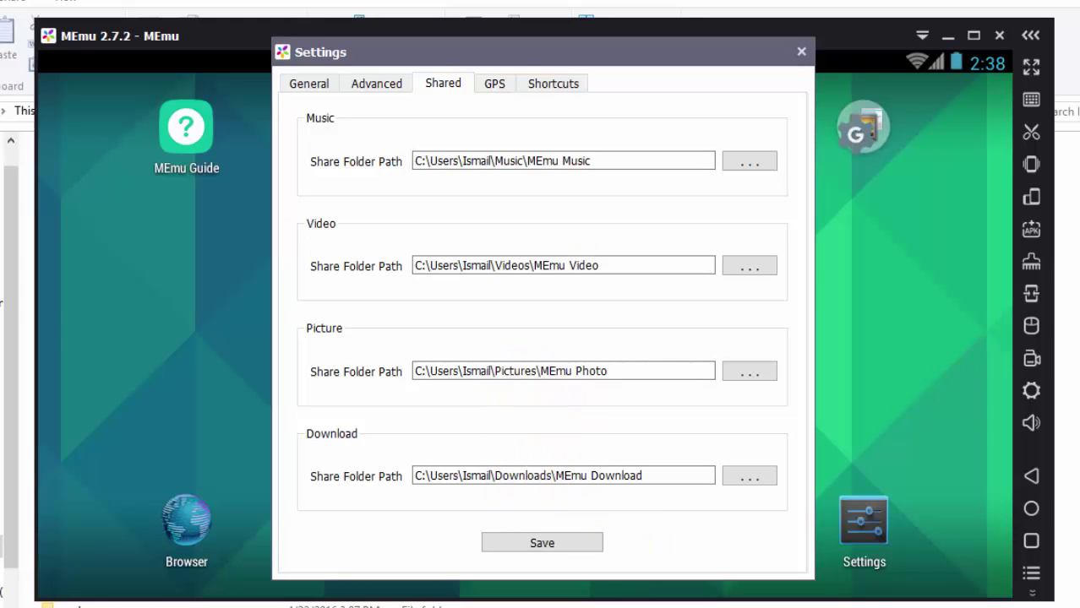
Locate the Downloads, Music, Pictures and Videos folders in the user's profile folder that match the emulator's share paths.
left_click(759, 589)
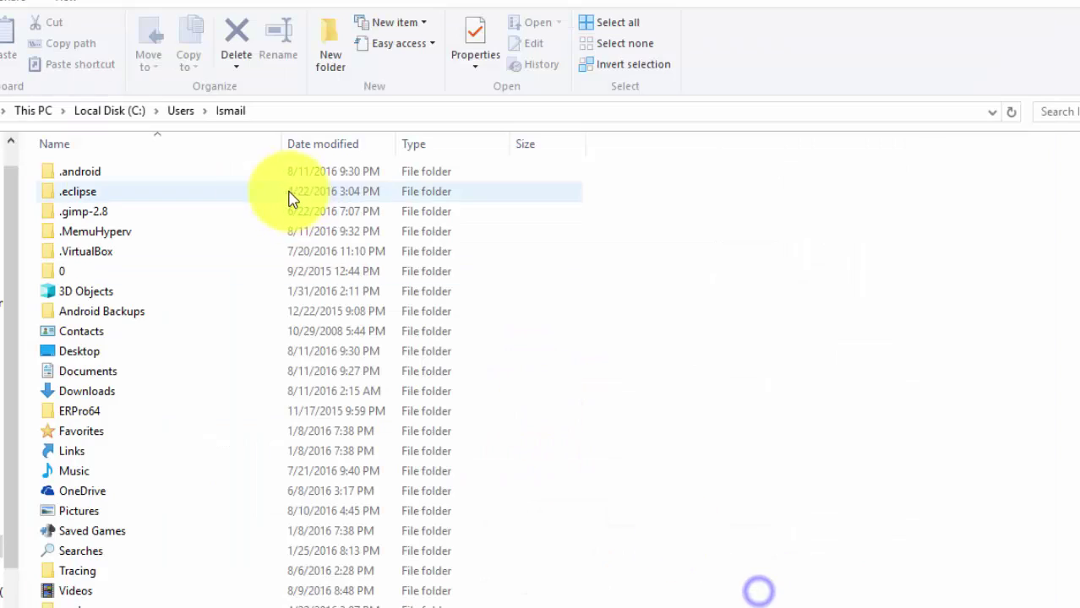
left_click(91, 393)
left_click(99, 472)
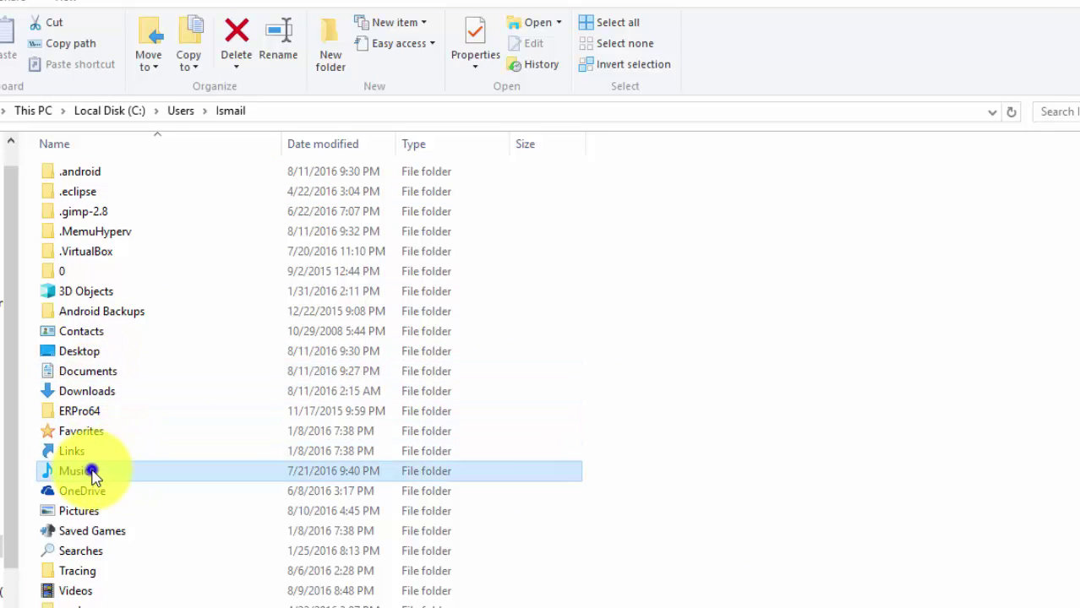
left_click(101, 511)
scroll(140, 555, "down", 1)
left_click(89, 583)
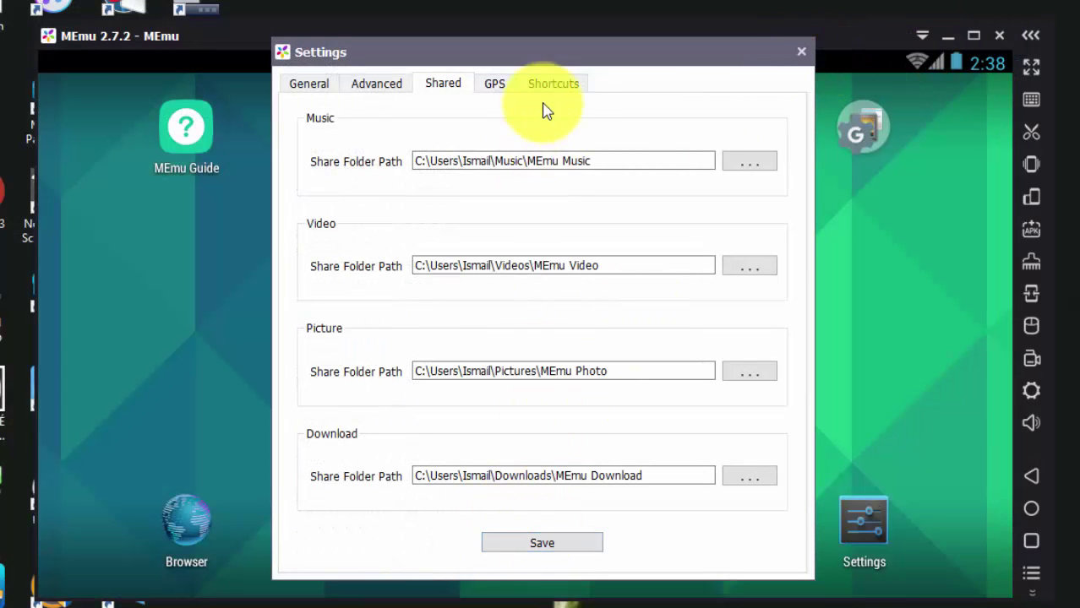
View the GPS and Shortcuts settings of the emulator, then save and close the settings window.
left_click(495, 91)
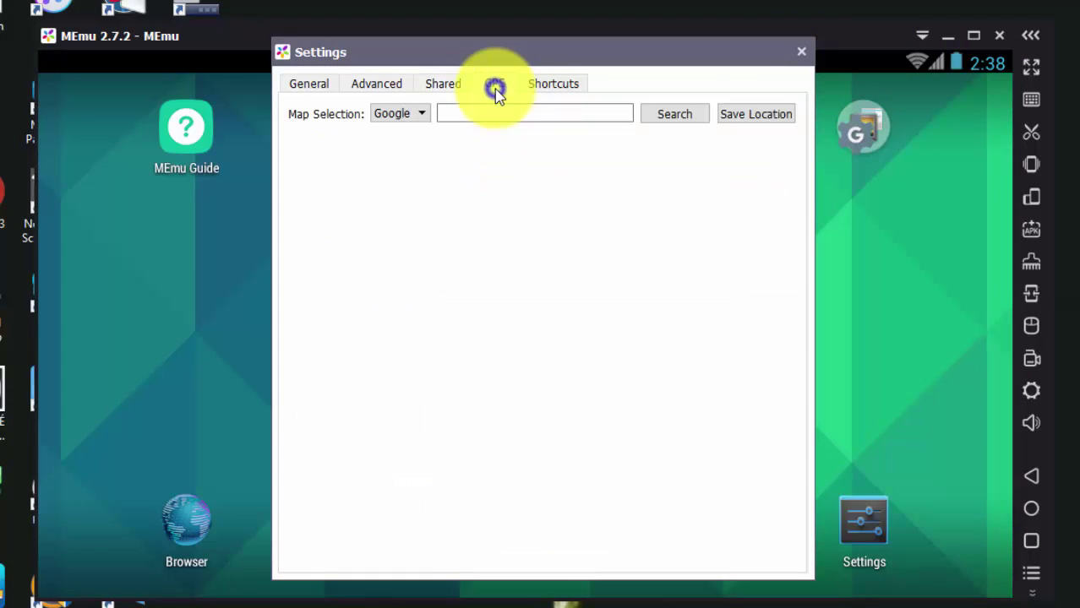
left_click(545, 88)
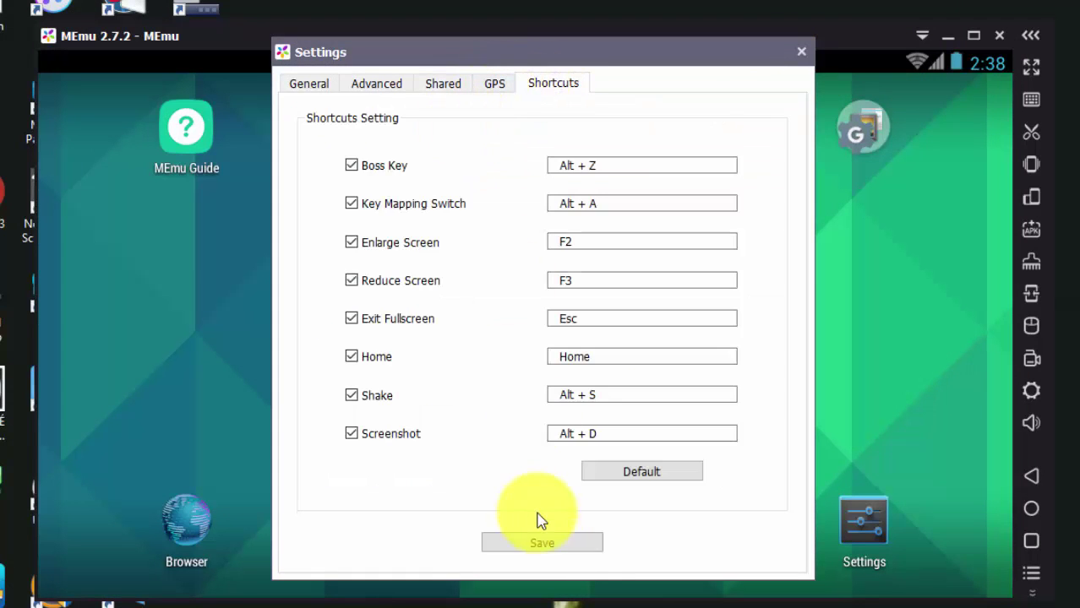
left_click(558, 545)
left_click(759, 333)
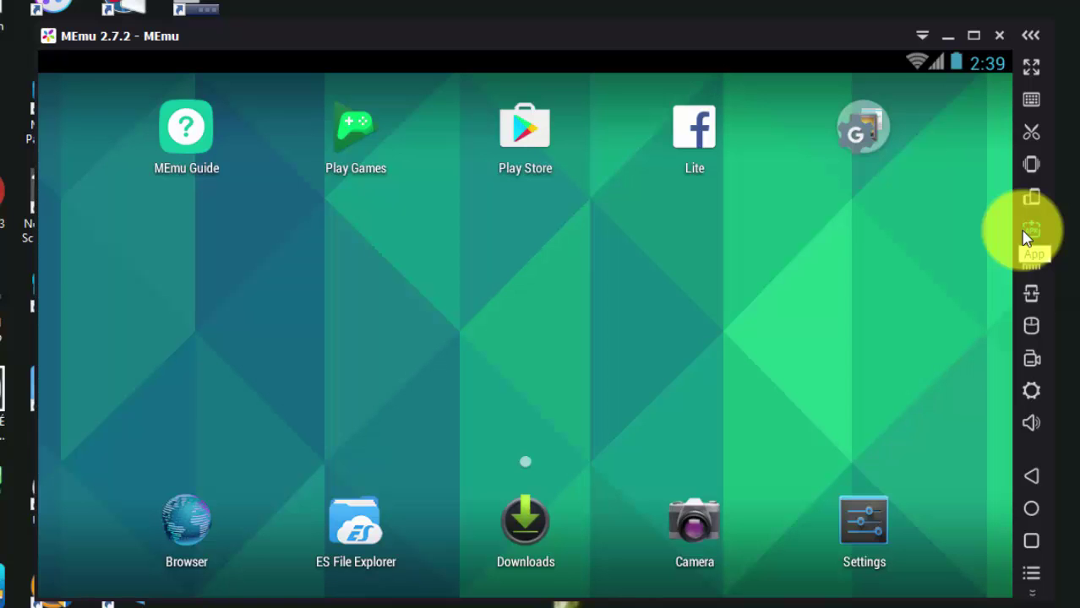
Try the shake function, then rotate the emulator screen to portrait, back to landscape and to portrait again.
left_click(1032, 165)
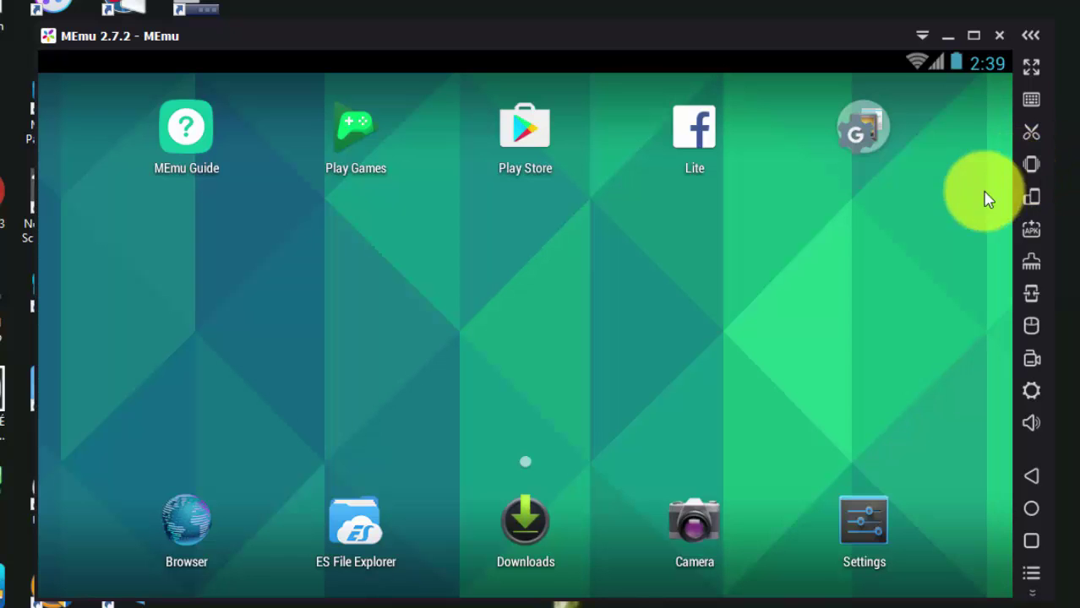
left_click(902, 248)
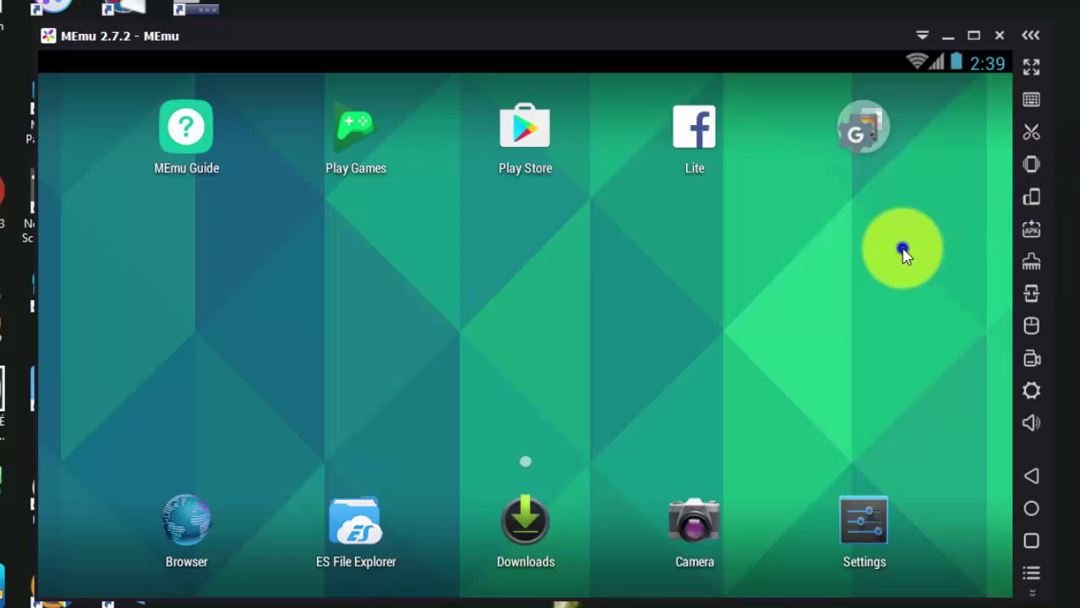
left_click(1034, 198)
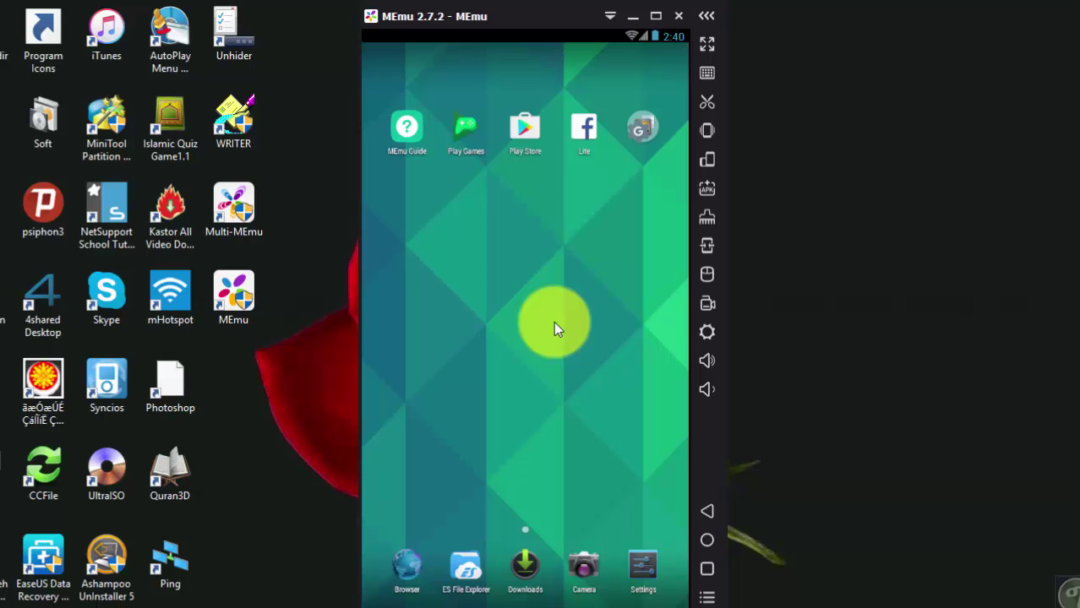
left_click(707, 158)
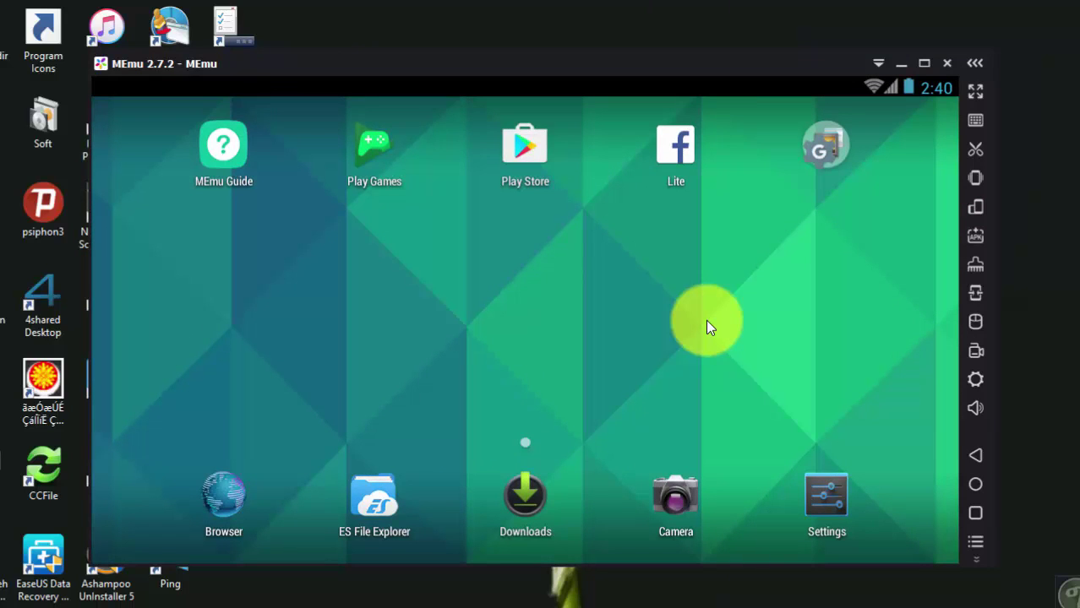
left_click(975, 207)
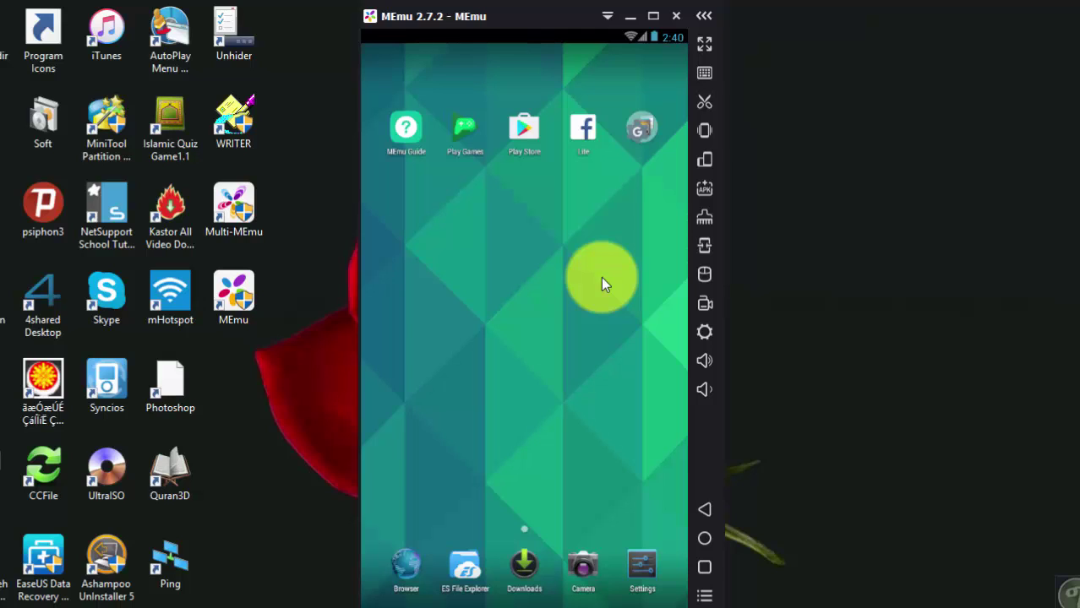
Start installing an APK and browse to the Mobile Apps folder inside Downloads.
left_click(701, 191)
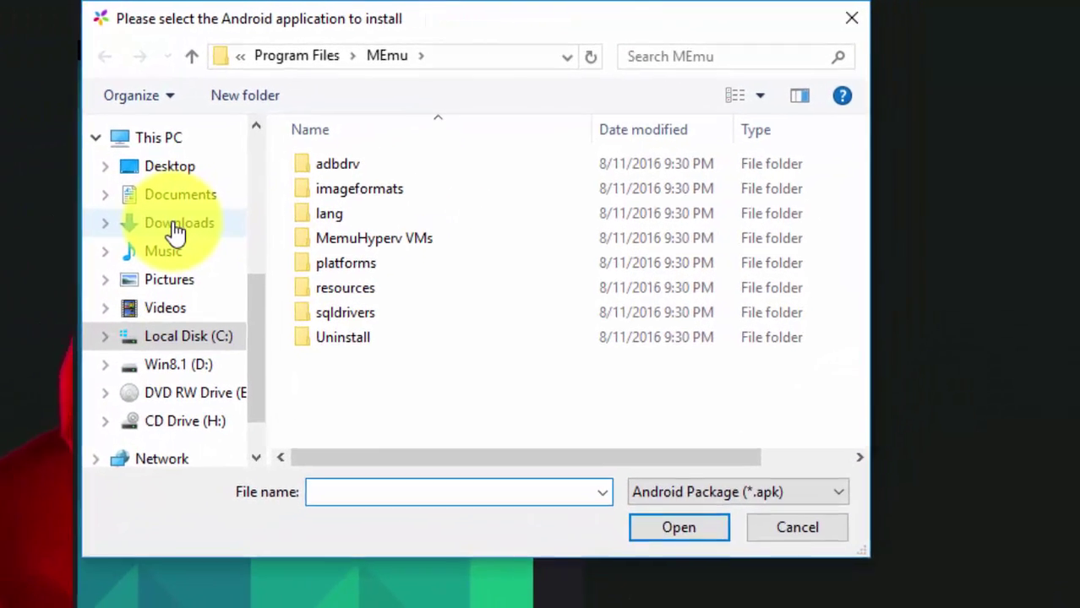
left_click(172, 229)
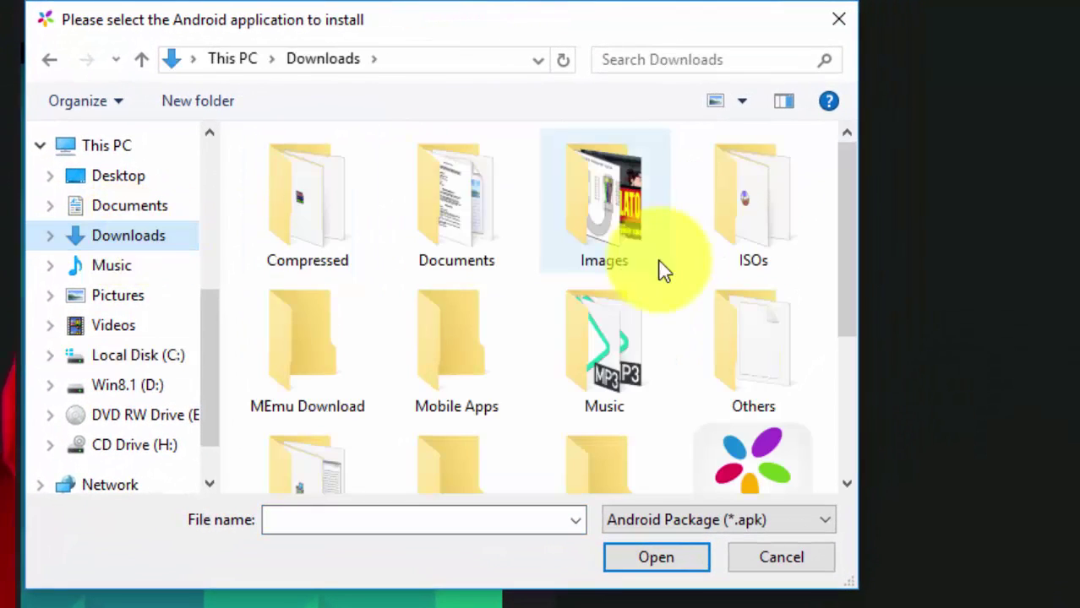
double_click(469, 362)
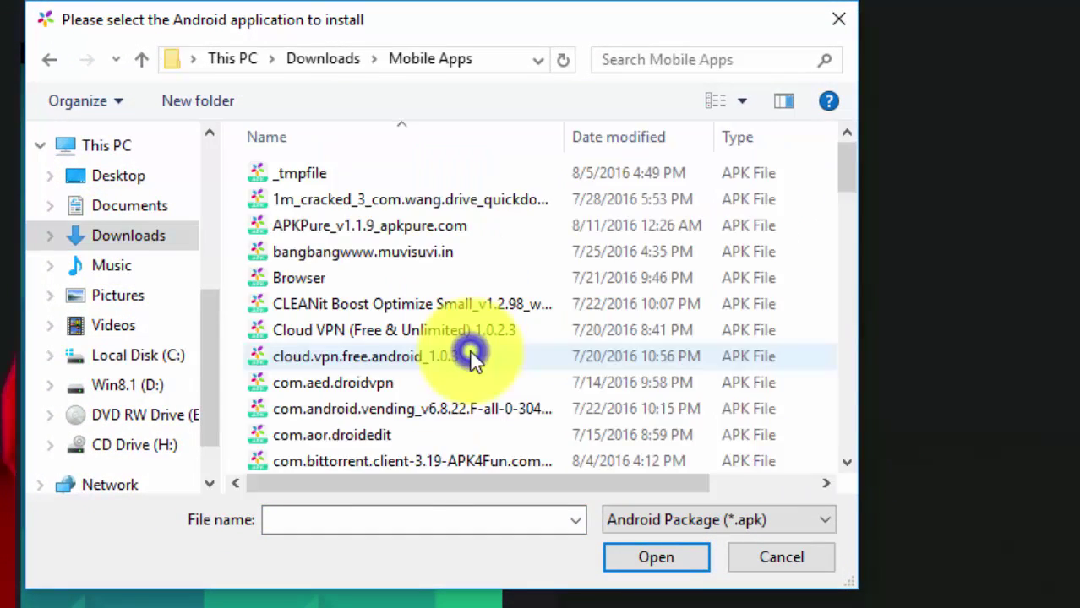
Search the Mobile Apps folder for "wh" and install the com.whatsapp package in the emulator.
left_click(687, 61)
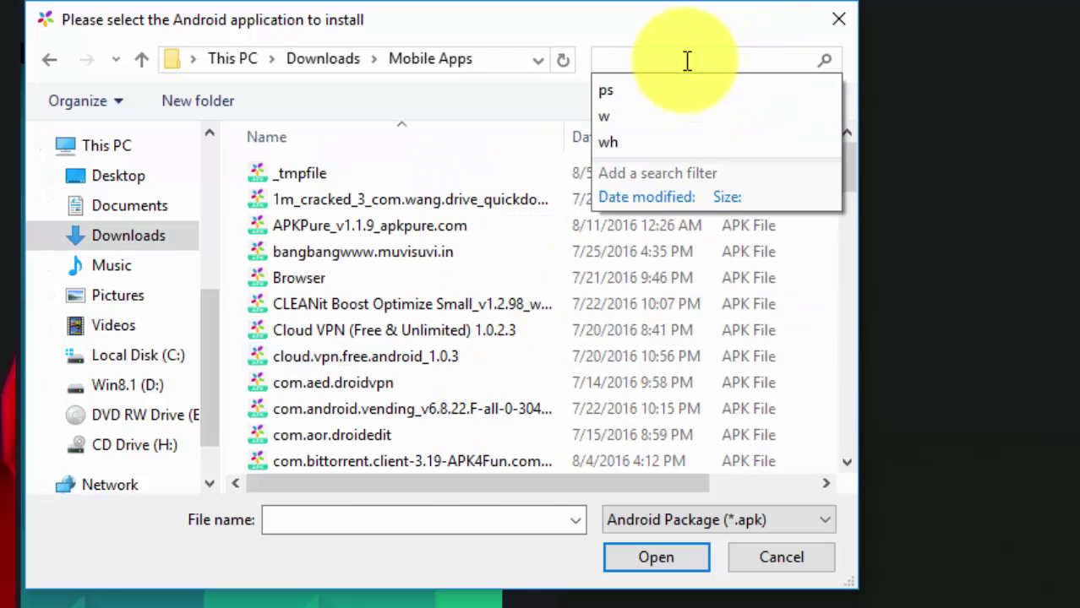
type("wha")
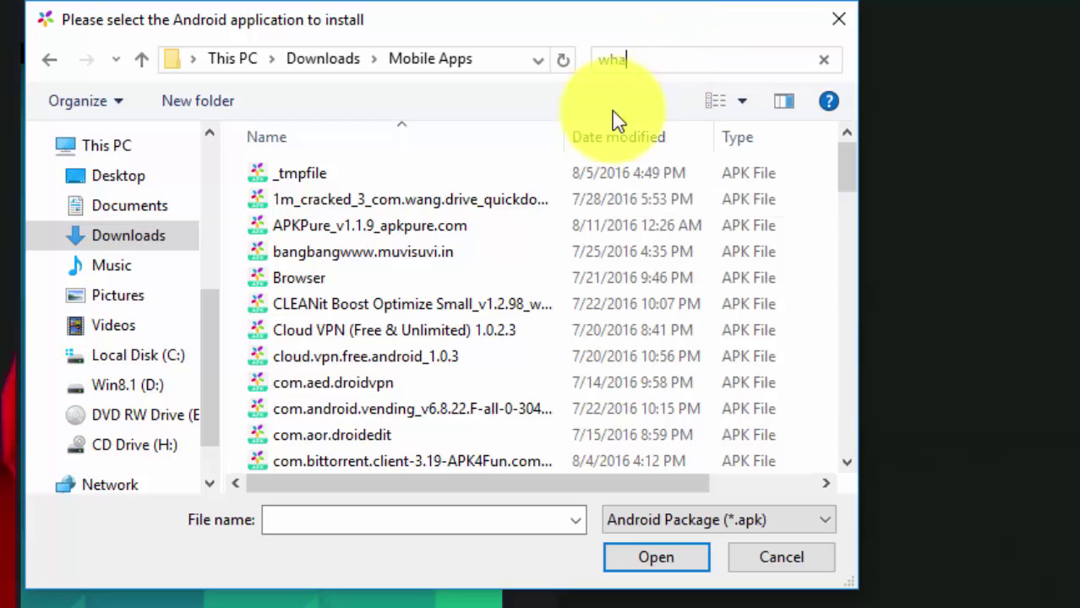
key("BackSpace")
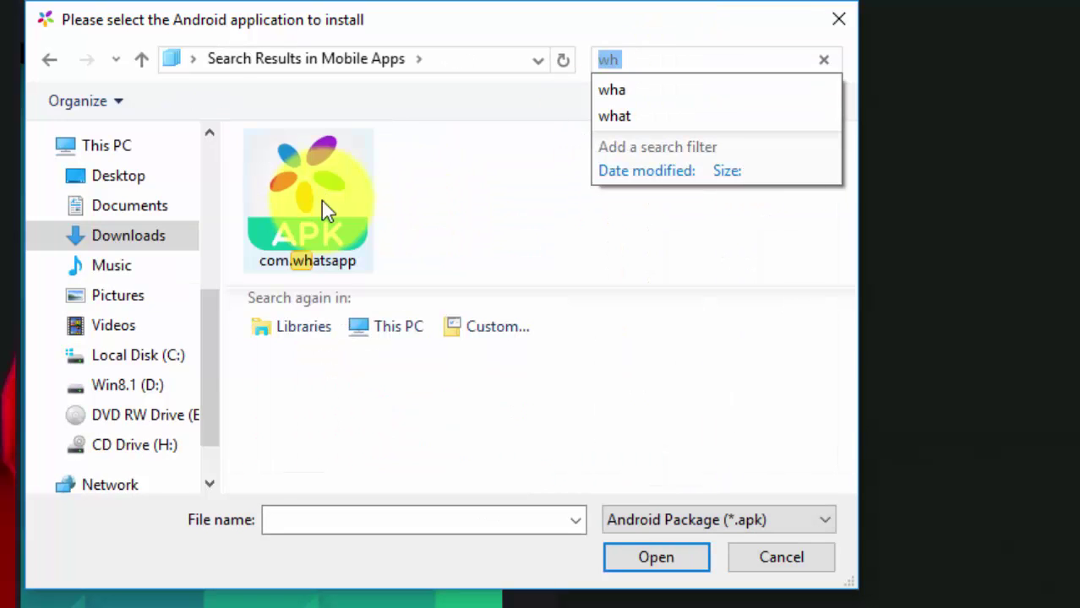
left_click(322, 203)
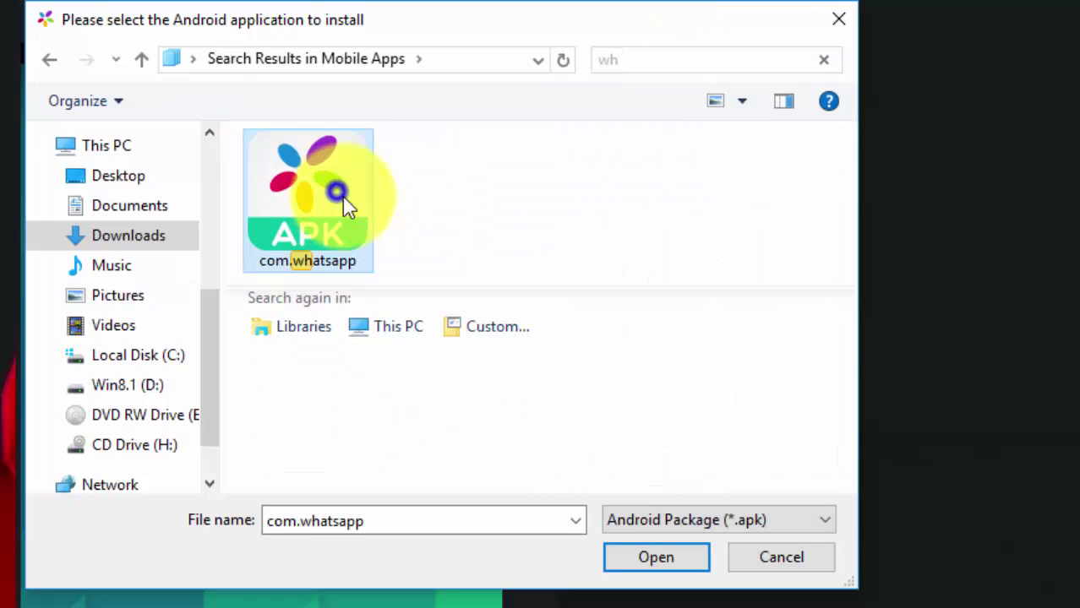
left_click(667, 565)
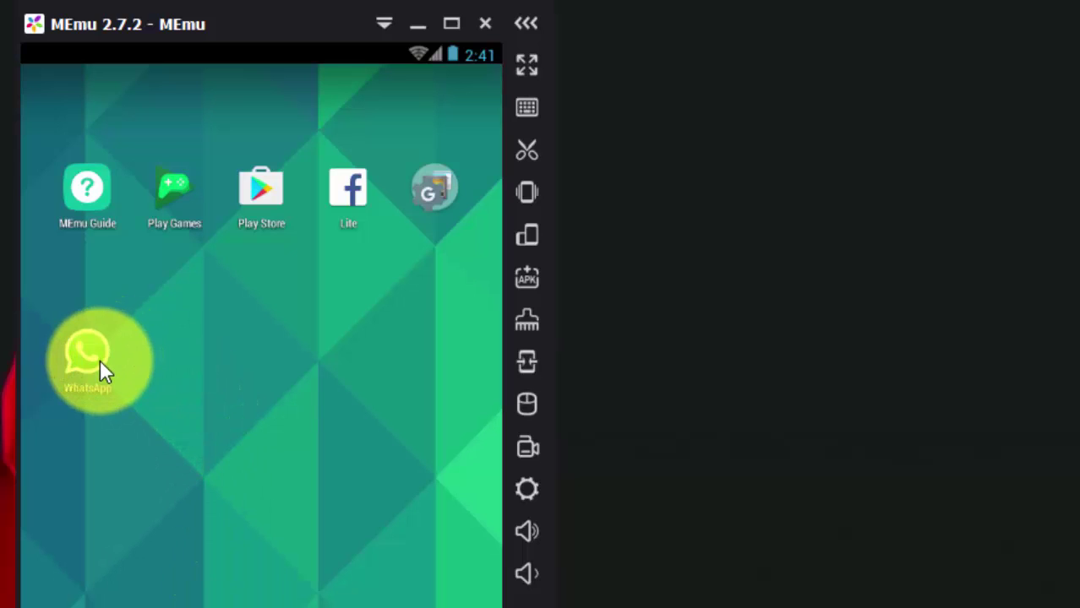
Search the Mobile Apps folder for "imo" and install the imo beta free calls and text package in the emulator.
left_click(530, 276)
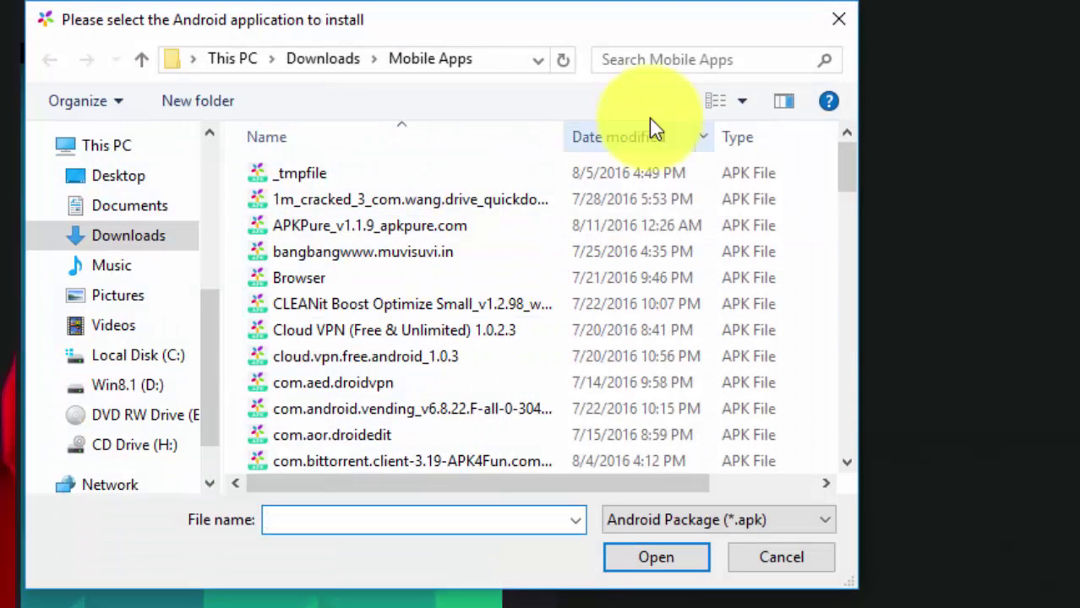
left_click(708, 66)
type("imo")
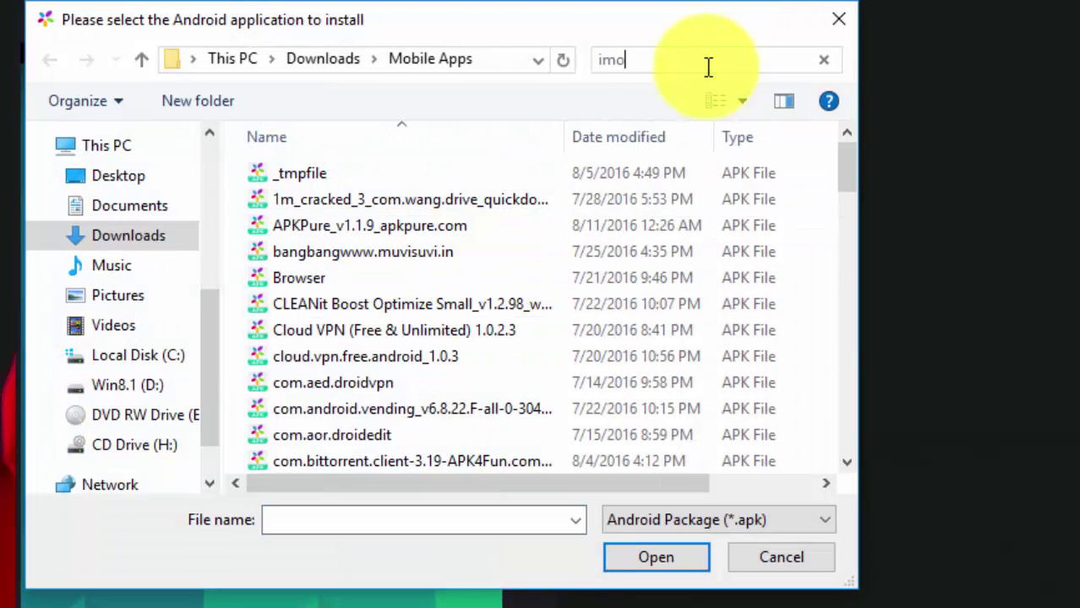
left_click(302, 224)
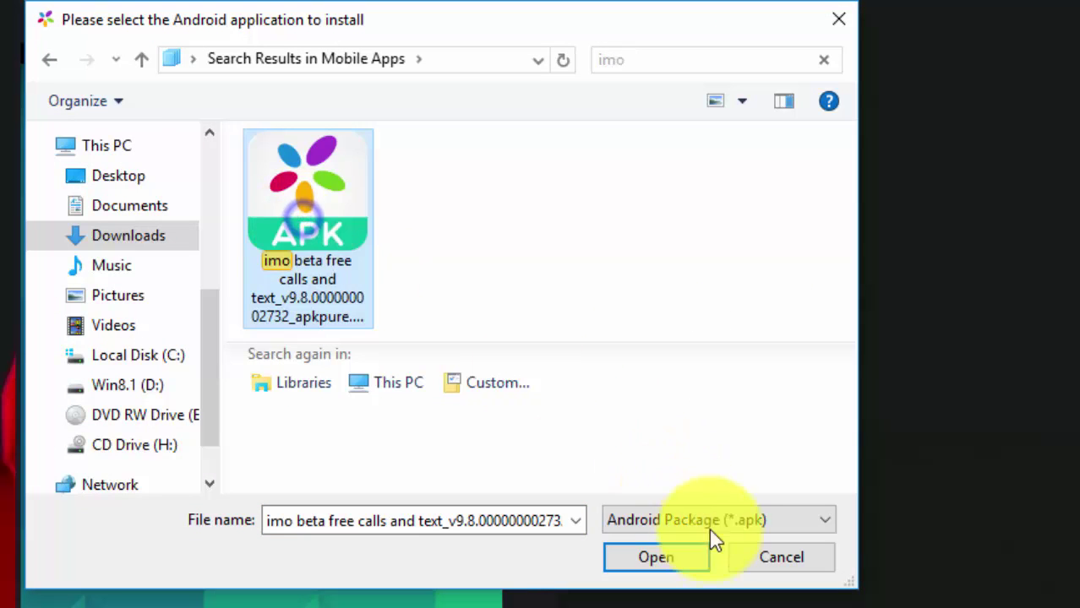
left_click(682, 561)
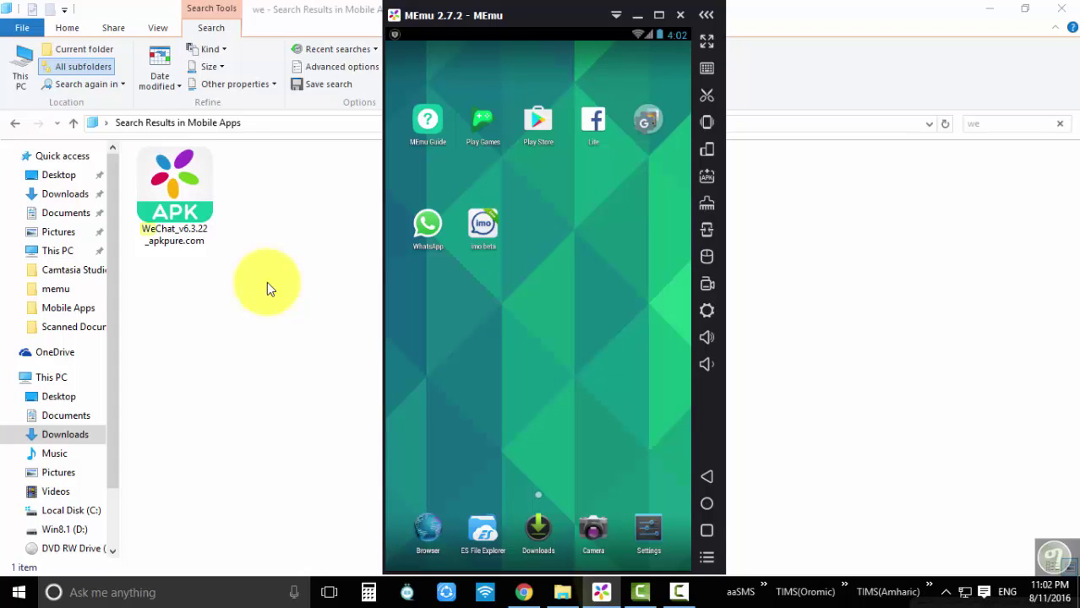
Install the WeChat_v6.3.22_apkpure.com package directly from the File Explorer search results and minimize the File Explorer window.
left_click(710, 176)
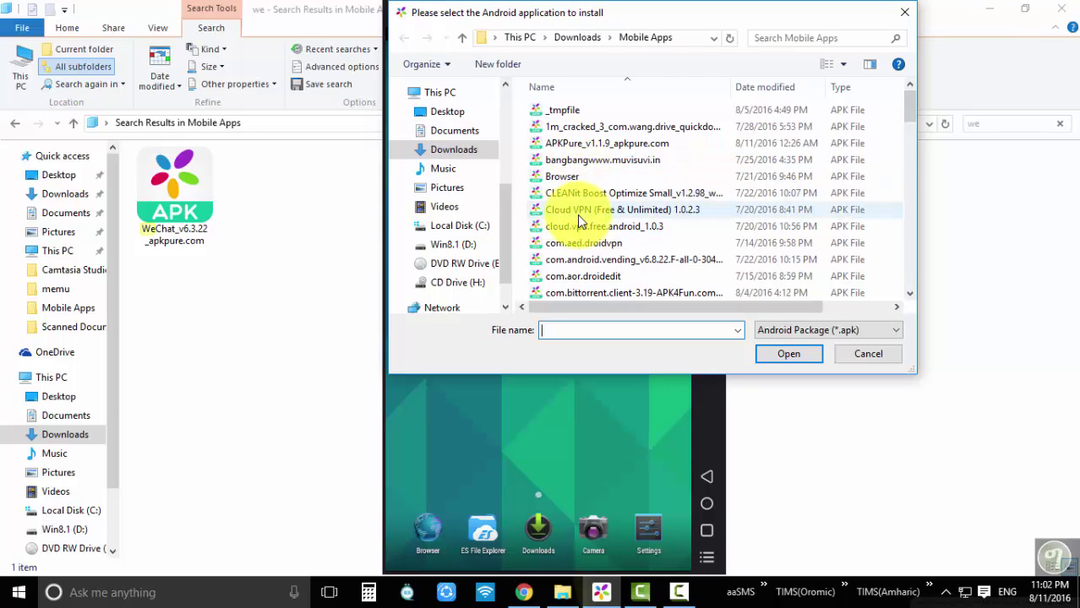
left_click(904, 12)
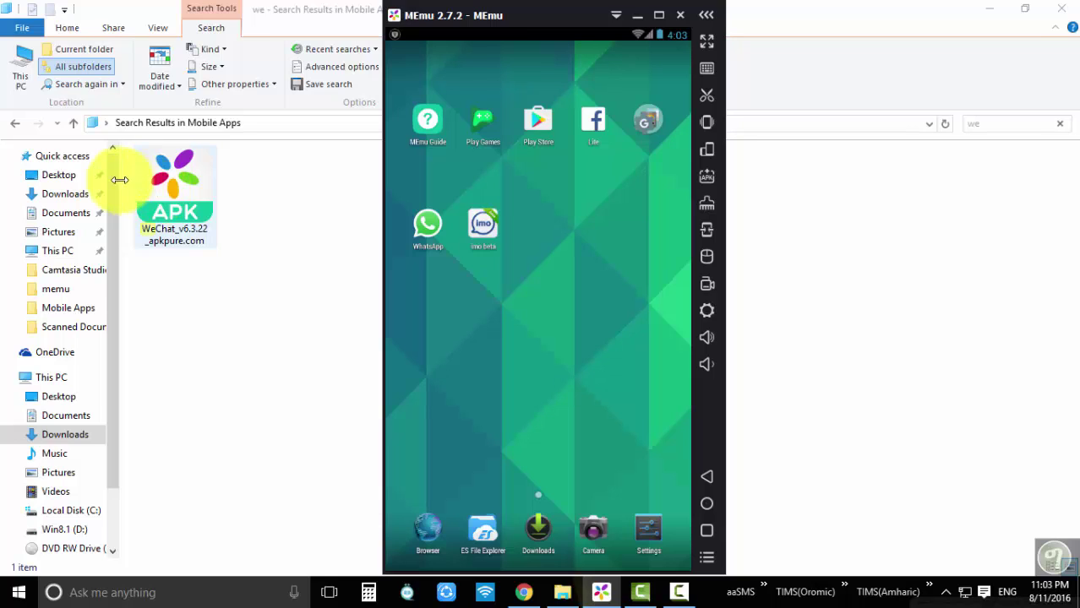
left_click(177, 194)
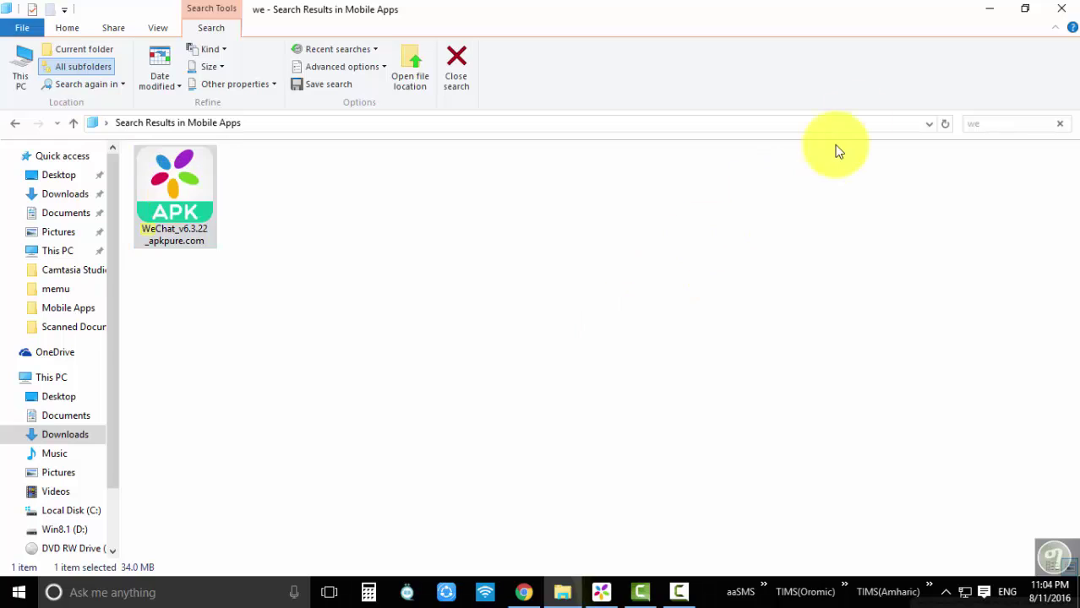
left_click(993, 8)
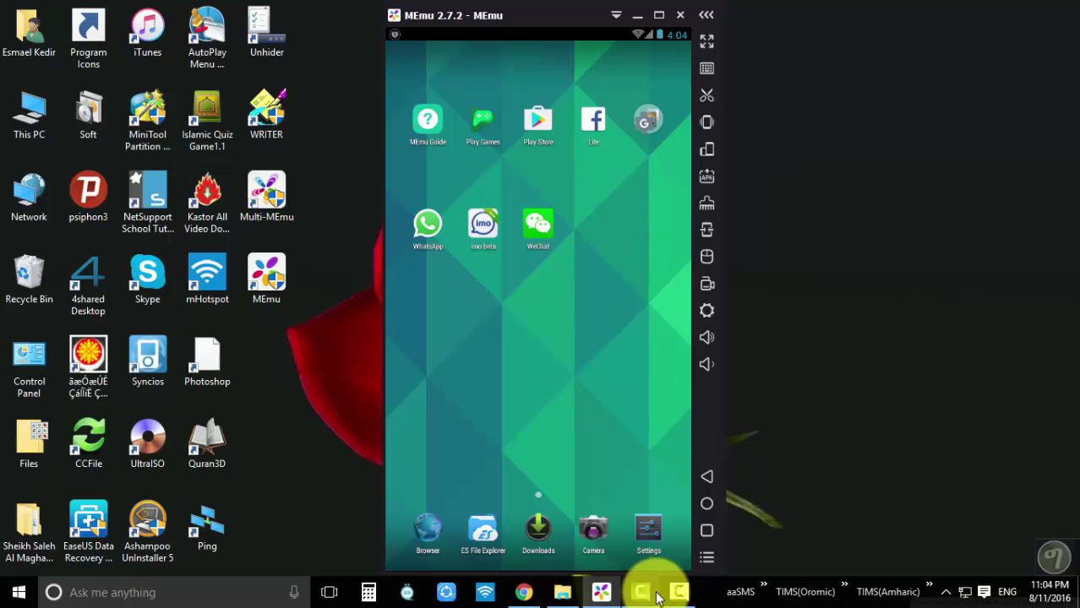
left_click(683, 594)
left_click(686, 594)
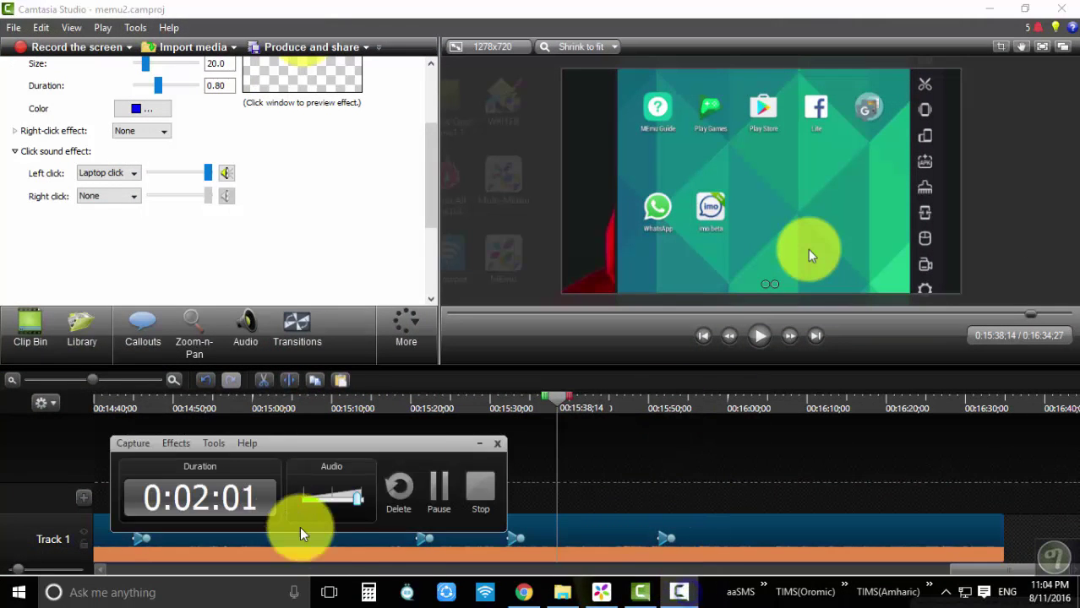